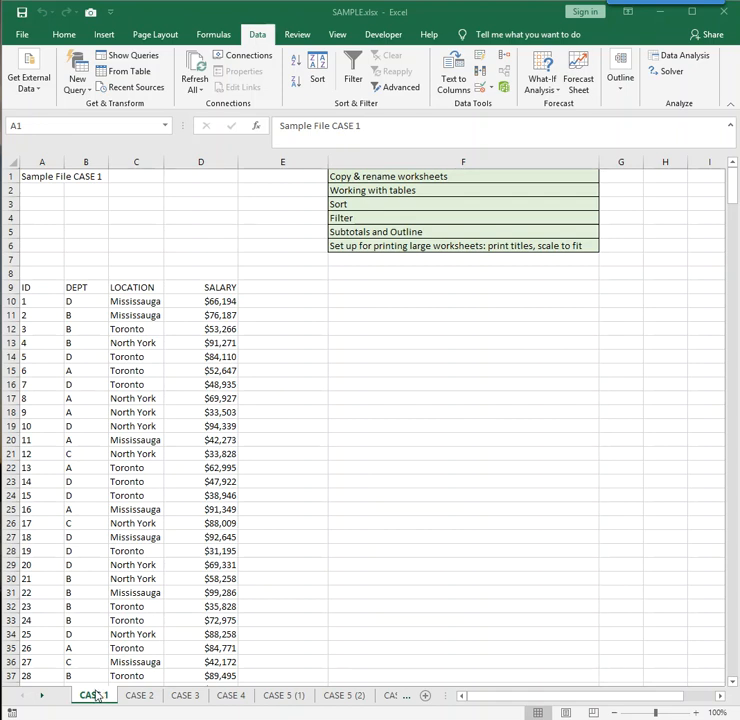
Create a copy of the CASE 1 worksheet in the same workbook, placed before CASE 2
left_click(92, 697)
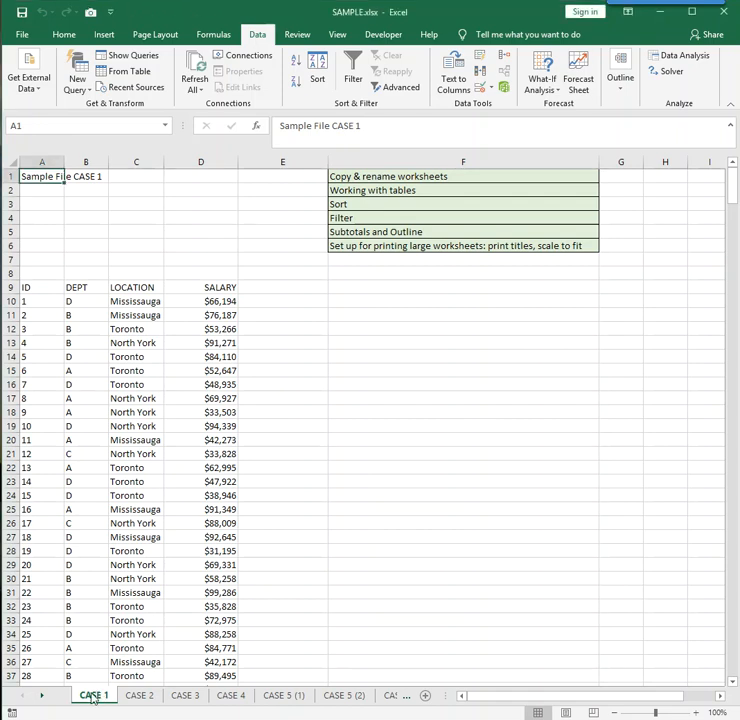
right_click(92, 697)
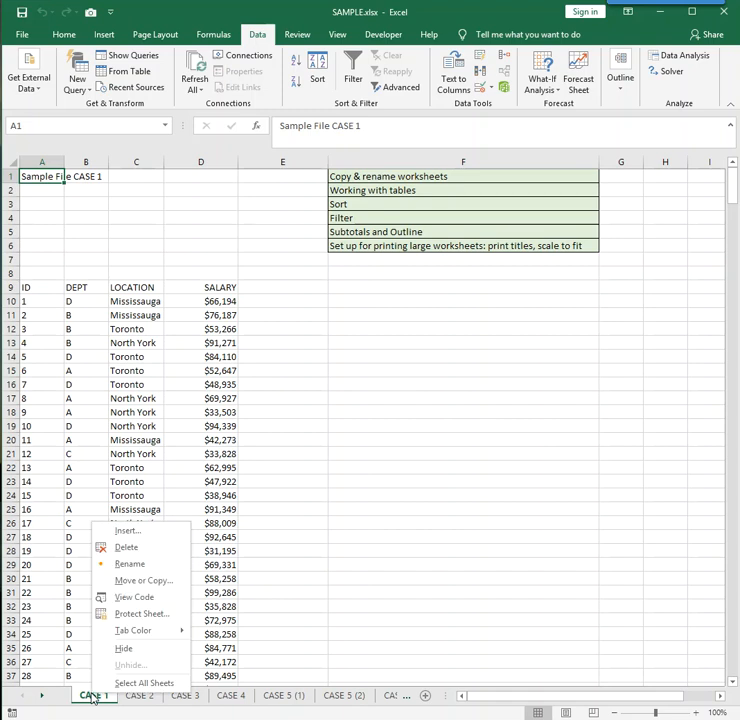
left_click(140, 581)
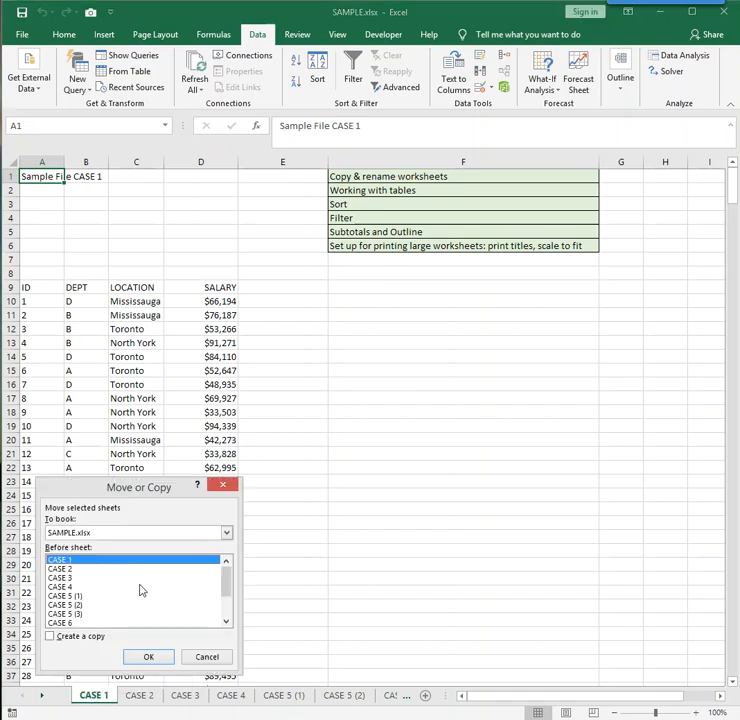
left_click(50, 637)
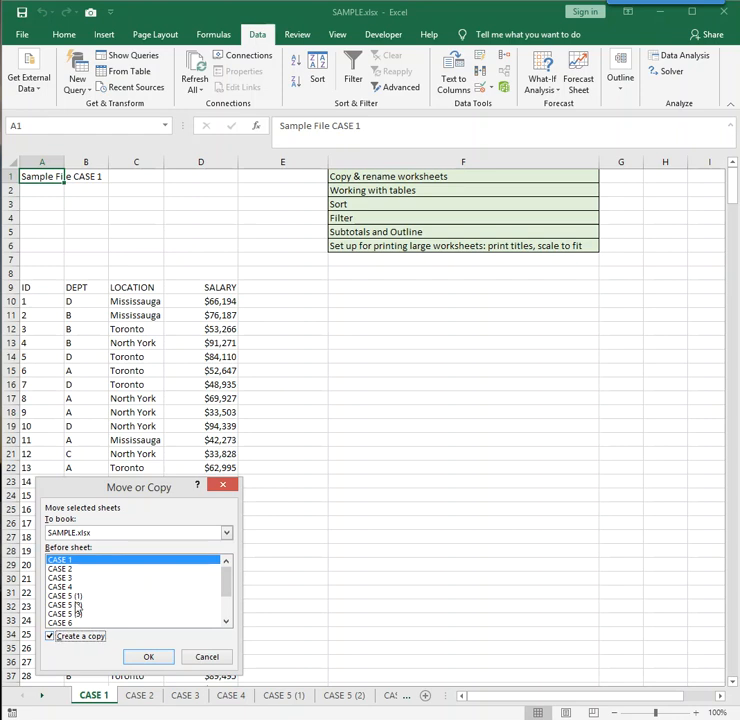
left_click(66, 570)
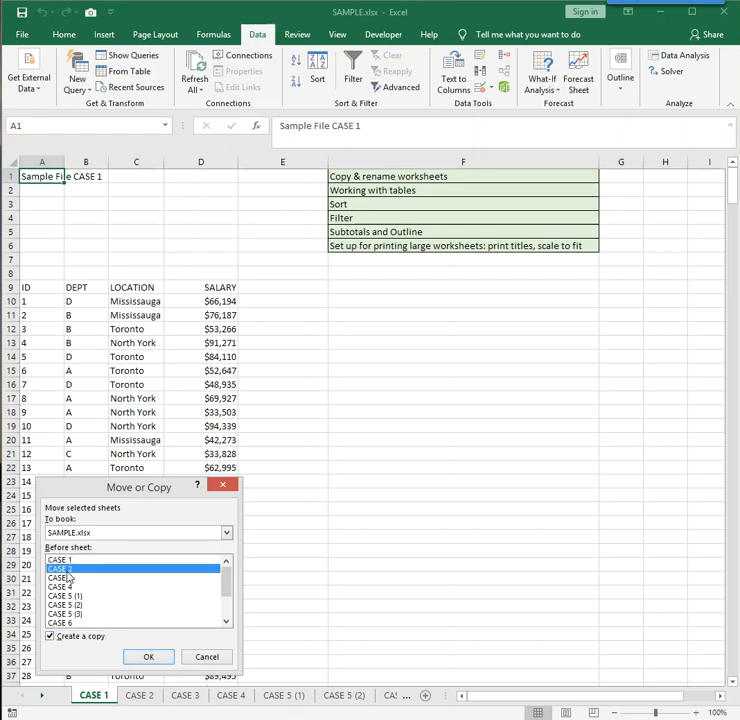
left_click(148, 657)
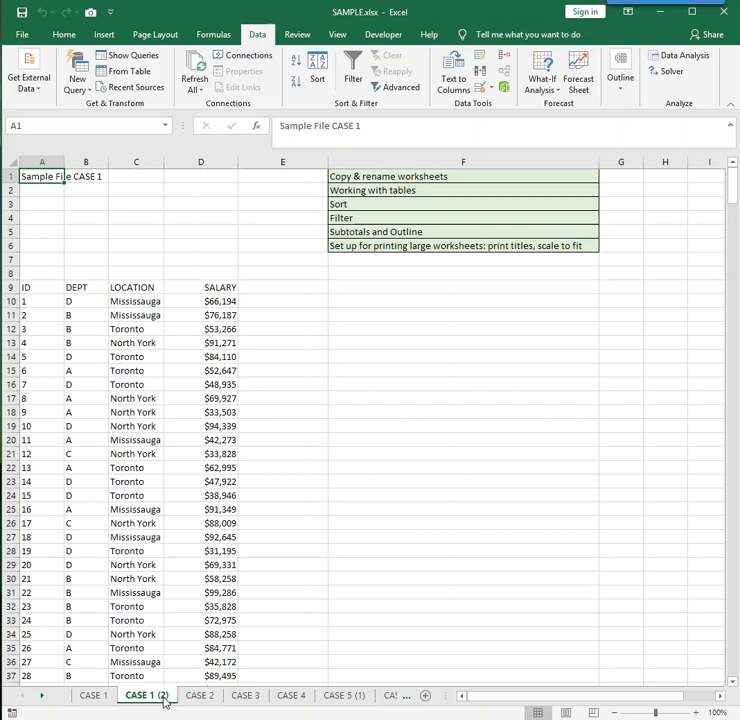
Rename the copied CASE 1 (2) worksheet as RENAME
left_click_drag(165, 702, 227, 700)
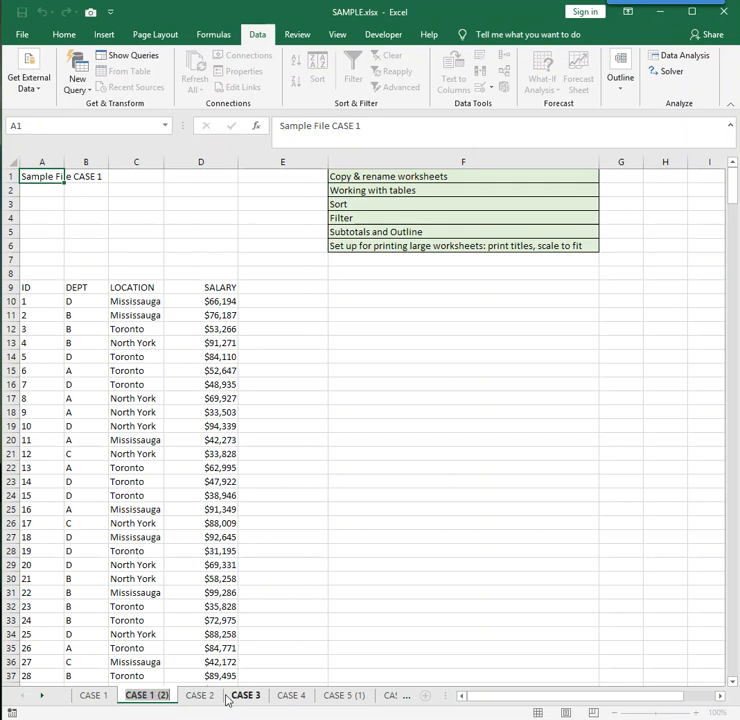
type("RENMAE")
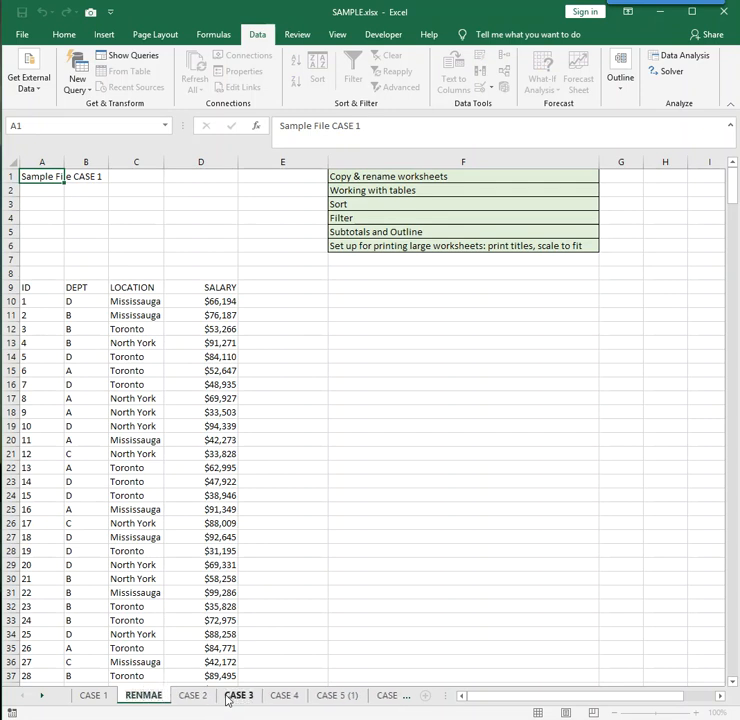
key("BackSpace")
key("BackSpace")
key("BackSpace")
type("AME")
left_click(269, 398)
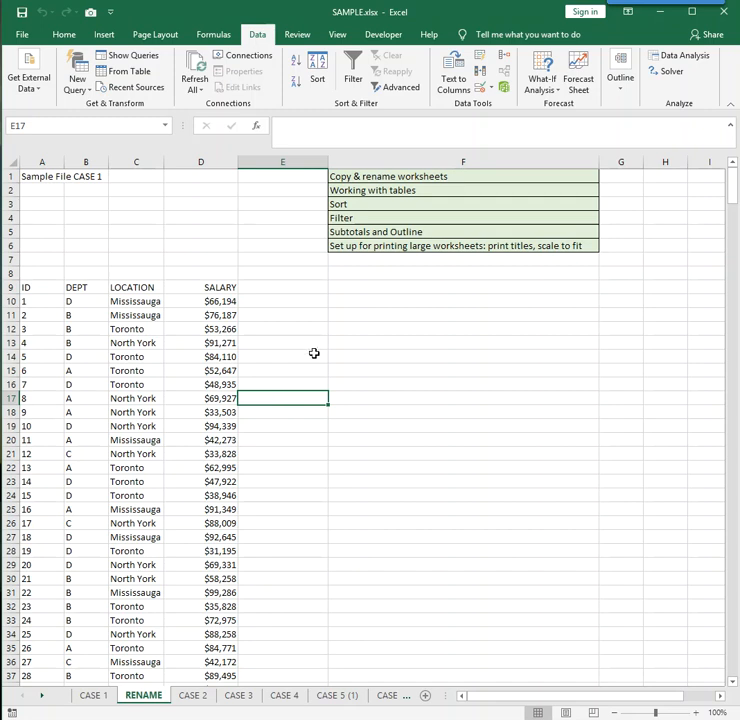
Select the whole data table from a cell inside it, and single out its header row A9:D9
left_click(159, 343)
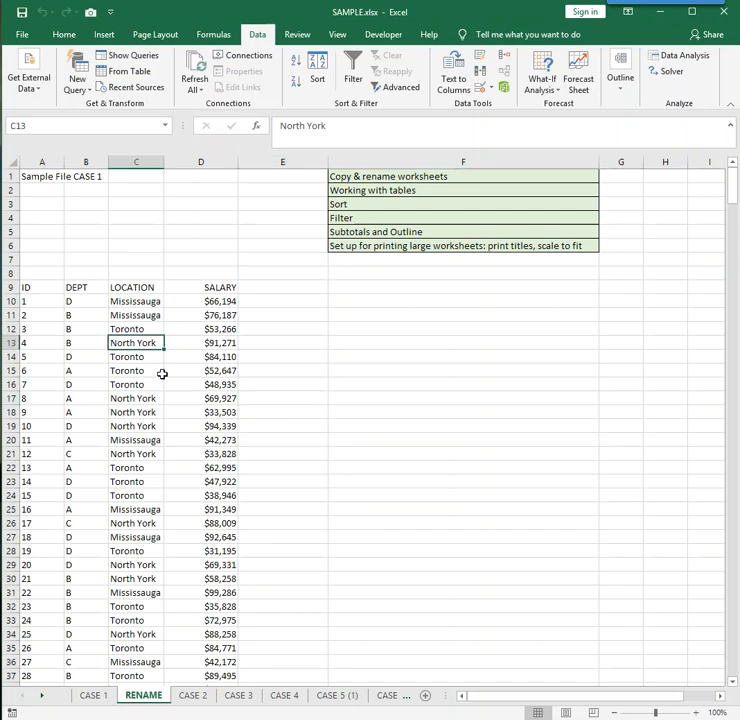
key("ctrl+a")
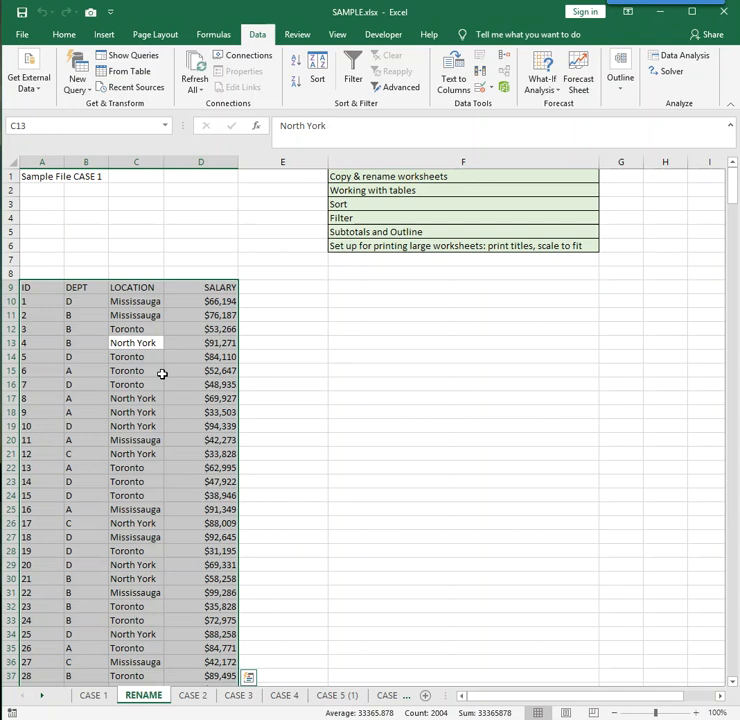
left_click_drag(28, 289, 217, 289)
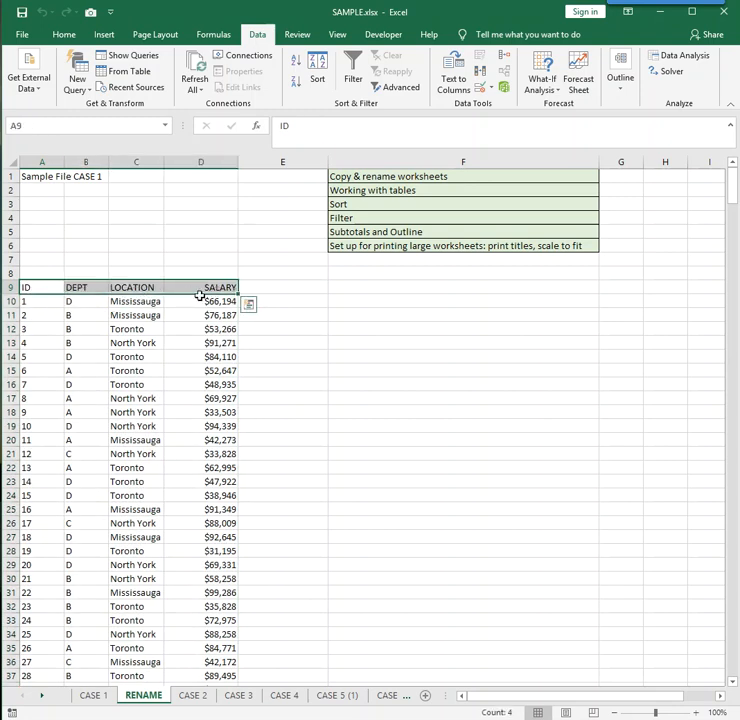
Fill the blank cells A8:E8 above the table and E9:E36 beside it with yellow
left_click_drag(26, 273, 256, 277)
left_click(63, 34)
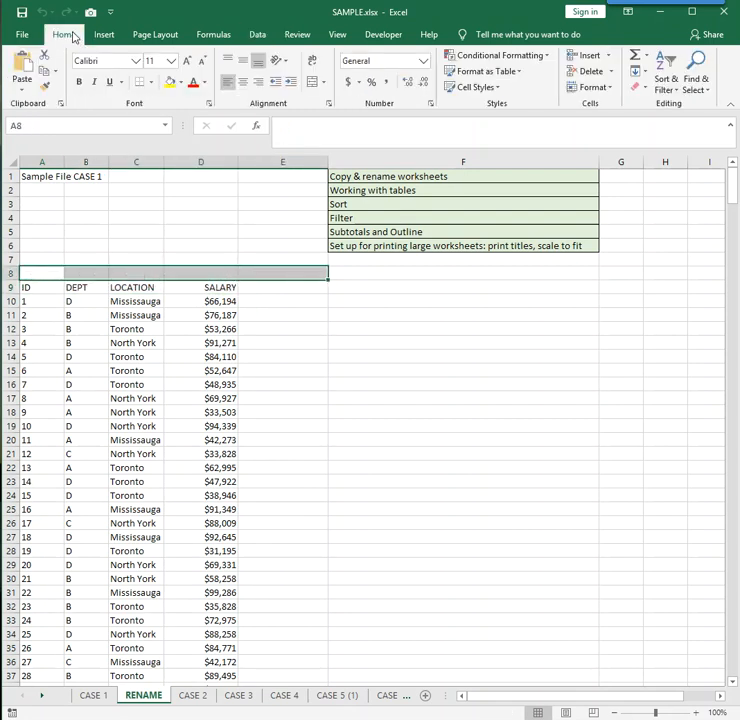
left_click(169, 81)
left_click_drag(284, 290, 284, 662)
left_click(169, 81)
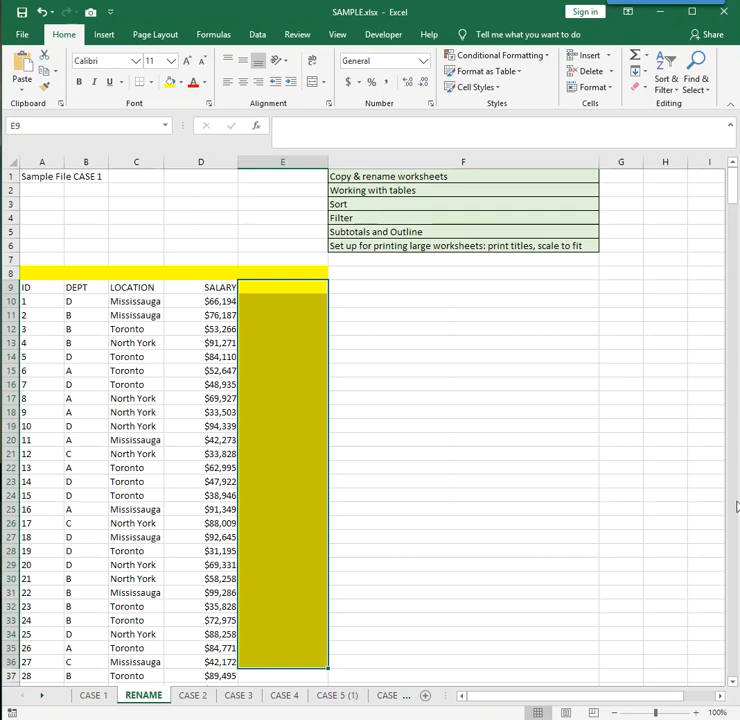
Check the extent of the table by selecting its whole data region, and select the first record in A10:D10
left_click(127, 352)
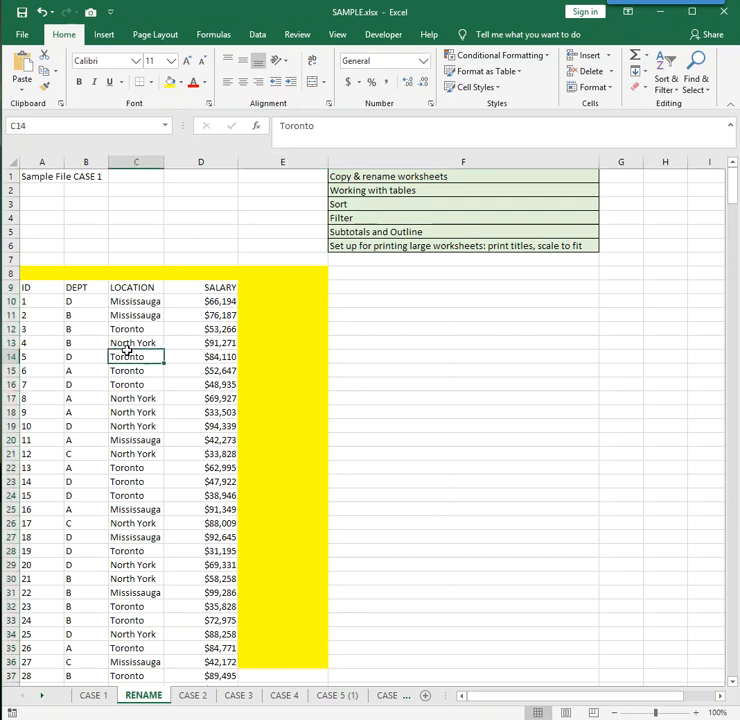
key("ctrl+a")
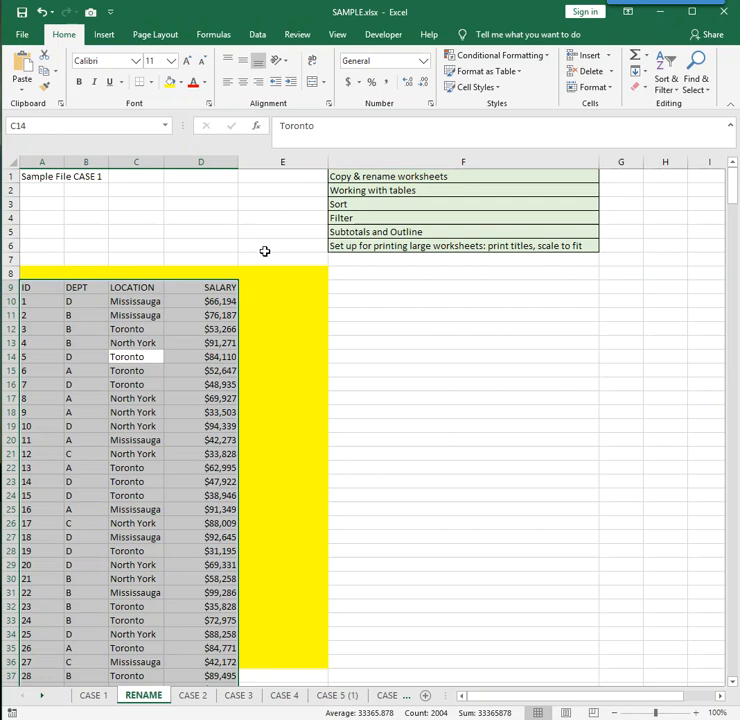
left_click(122, 329)
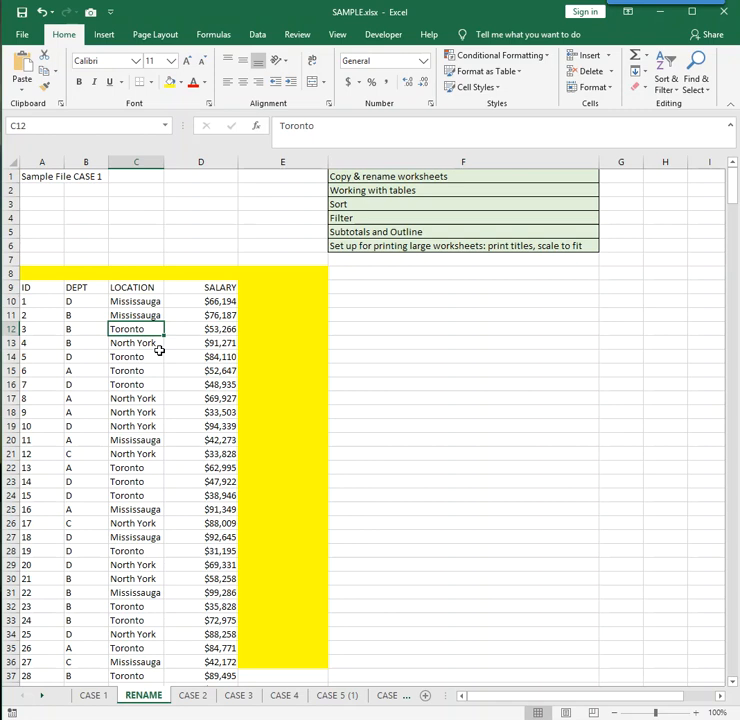
left_click_drag(35, 301, 218, 301)
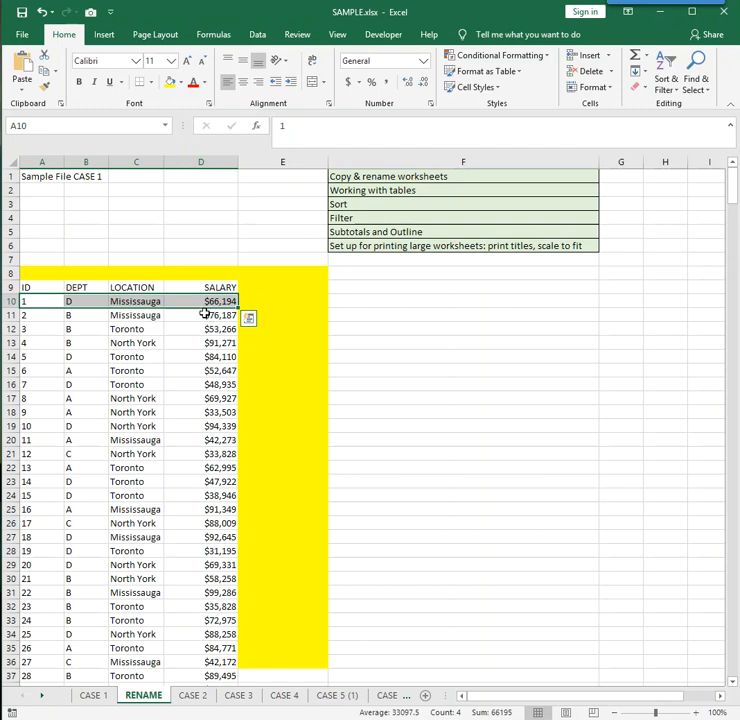
Sort the table by SALARY from smallest to largest, and re-sort it from largest to smallest
left_click(204, 315)
left_click(206, 329)
left_click(204, 314)
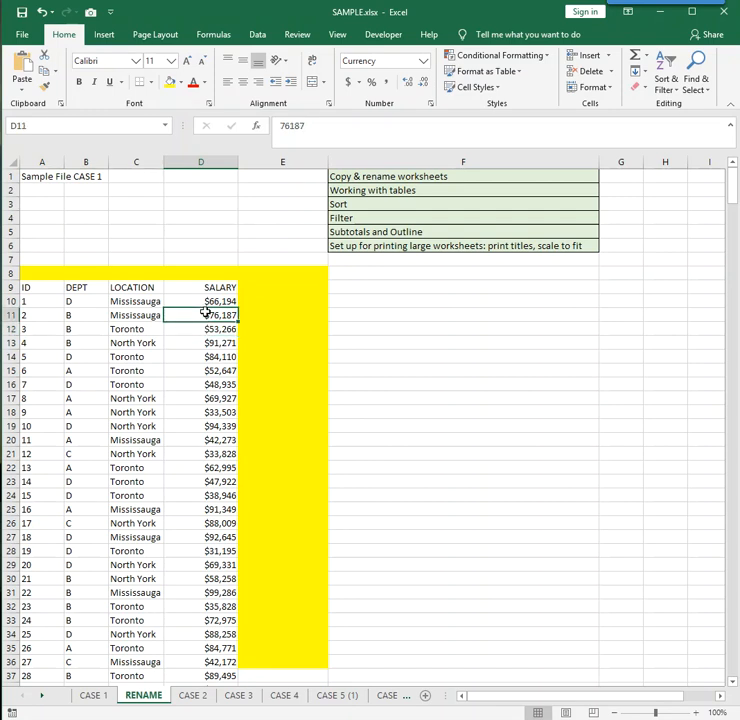
left_click(206, 333)
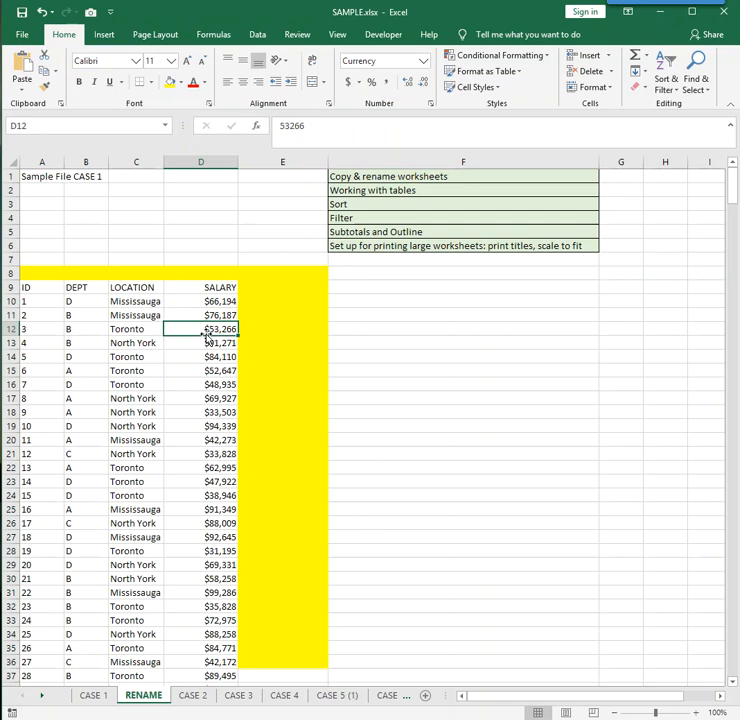
left_click(254, 36)
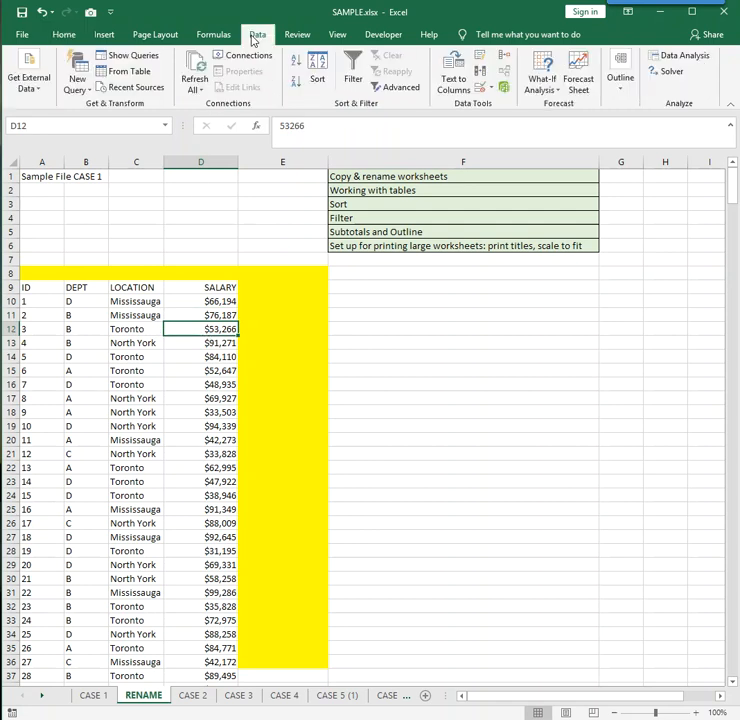
left_click(295, 62)
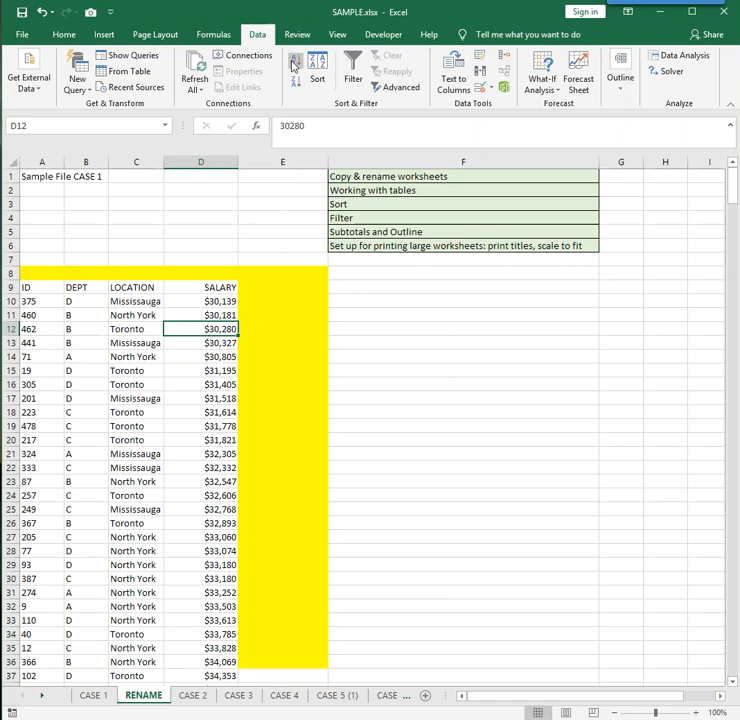
left_click(295, 85)
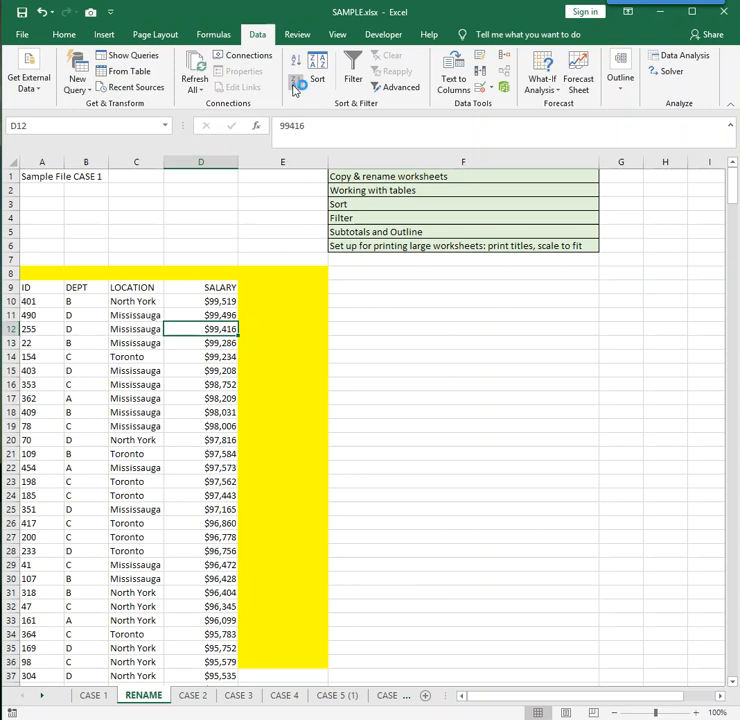
Sort the table by ID from smallest to largest
left_click(193, 302)
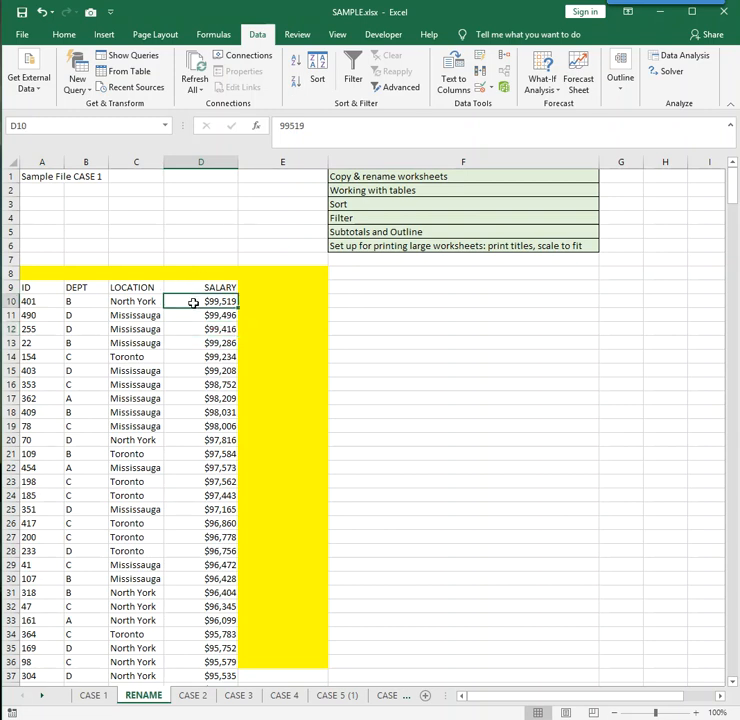
left_click(44, 301)
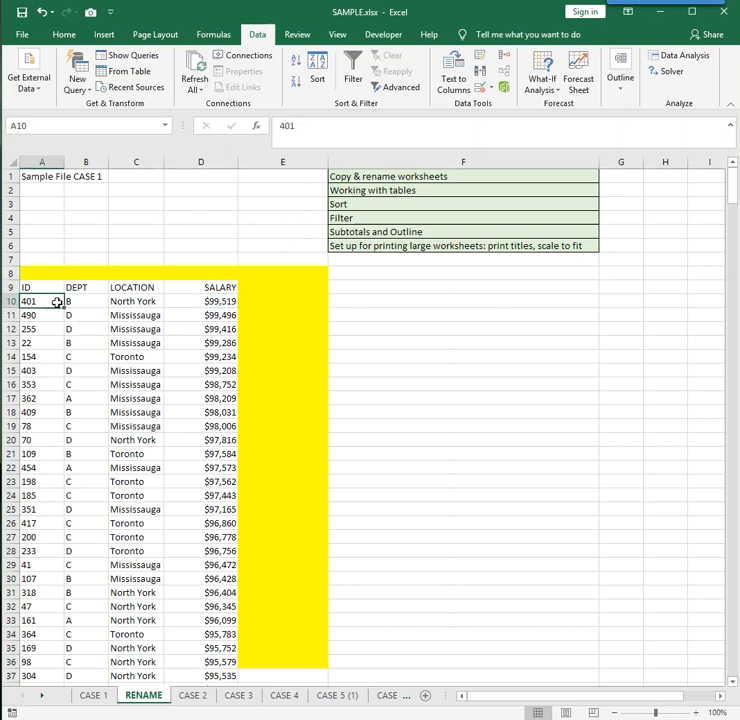
left_click(213, 303)
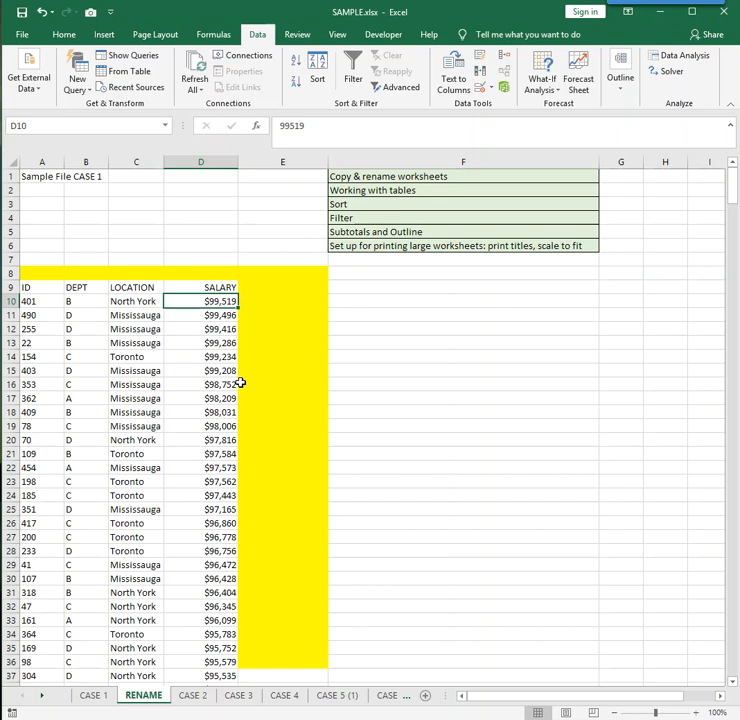
left_click(46, 303)
left_click(296, 62)
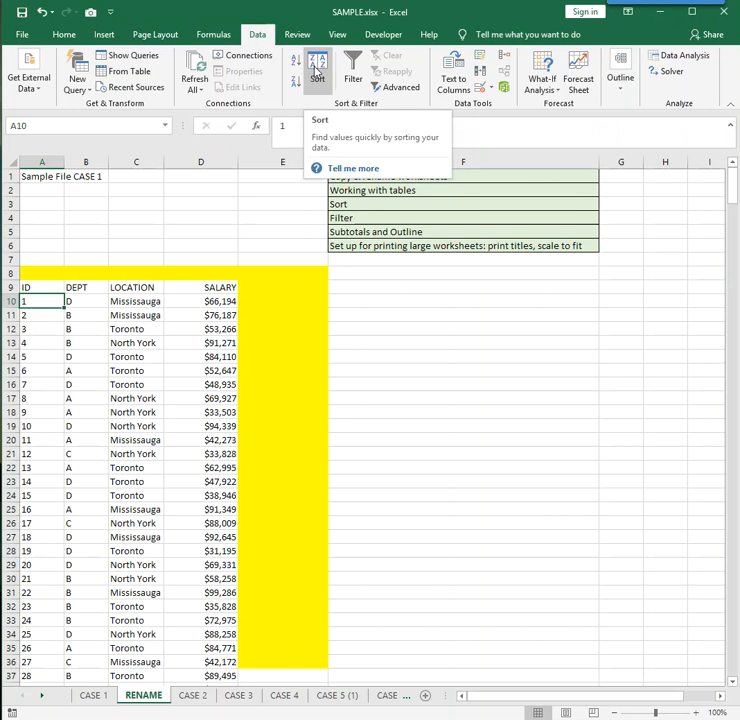
Start a custom sort of the table with DEPT as the first sort column, ordered A to Z on cell values
left_click(178, 366)
left_click(116, 370)
left_click(61, 374)
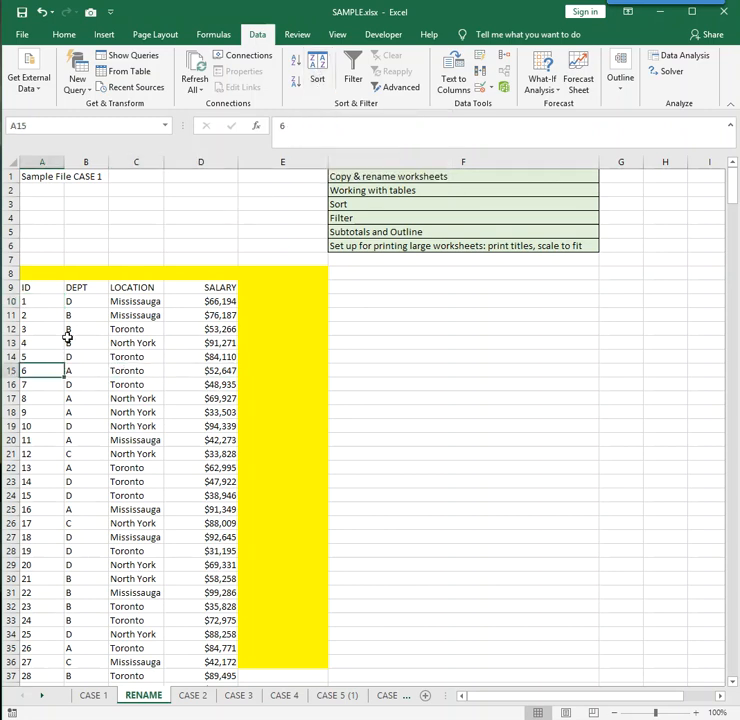
left_click(69, 341)
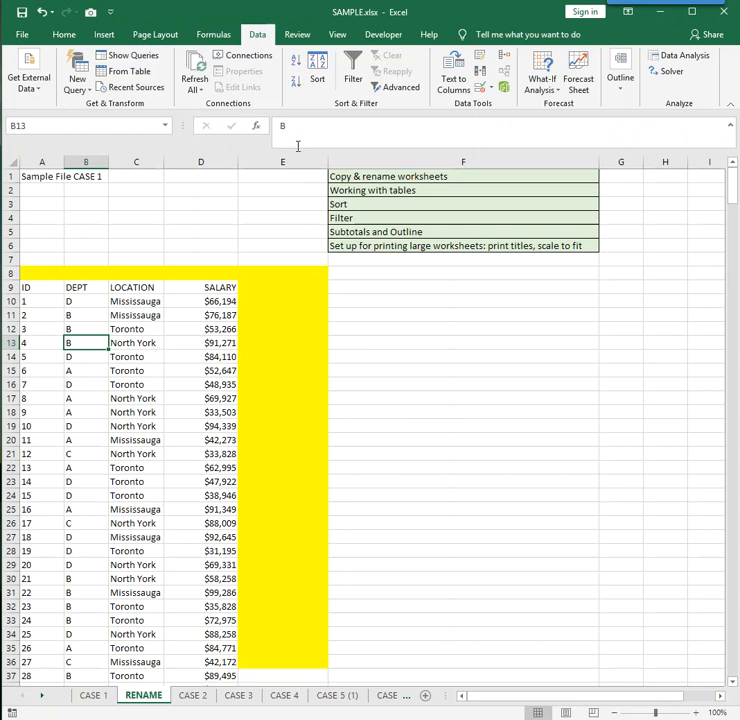
left_click(323, 82)
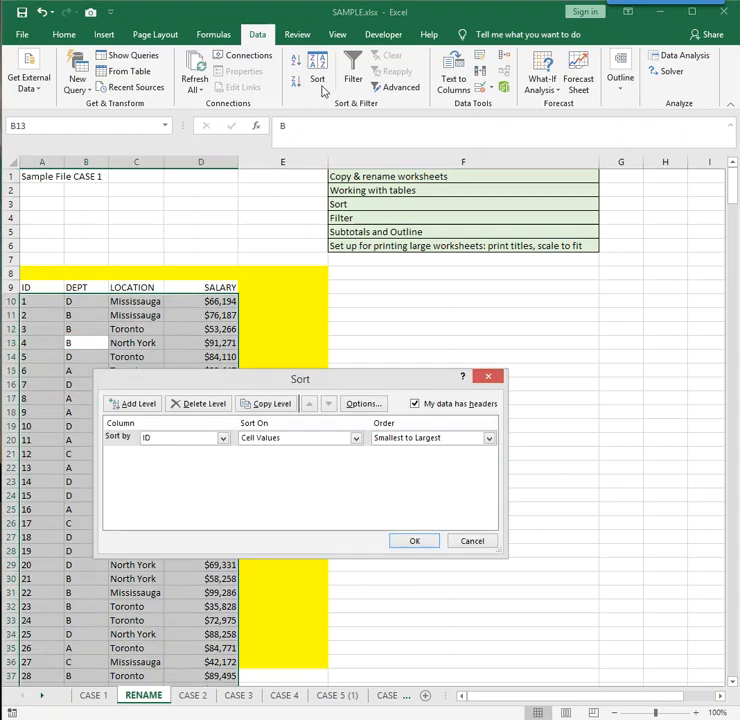
left_click_drag(336, 386, 455, 273)
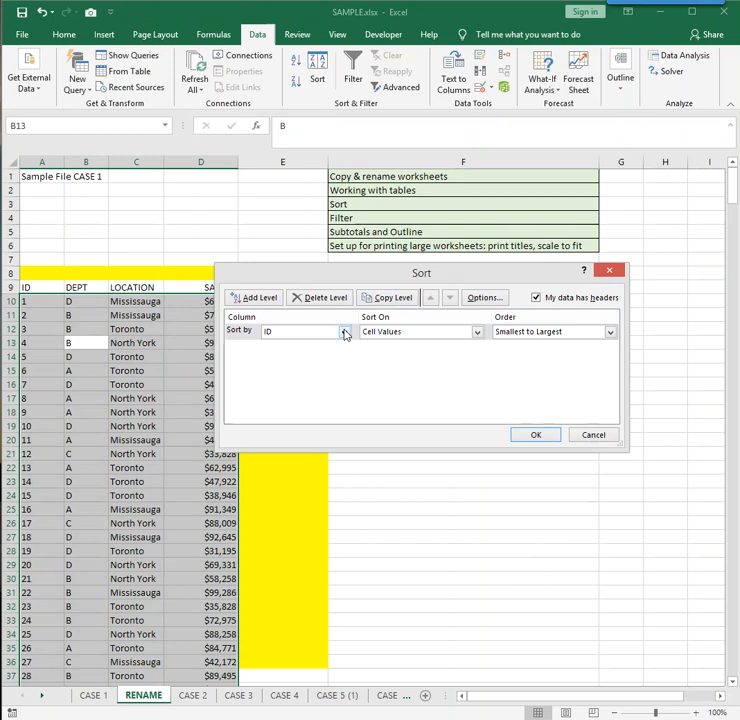
left_click(344, 331)
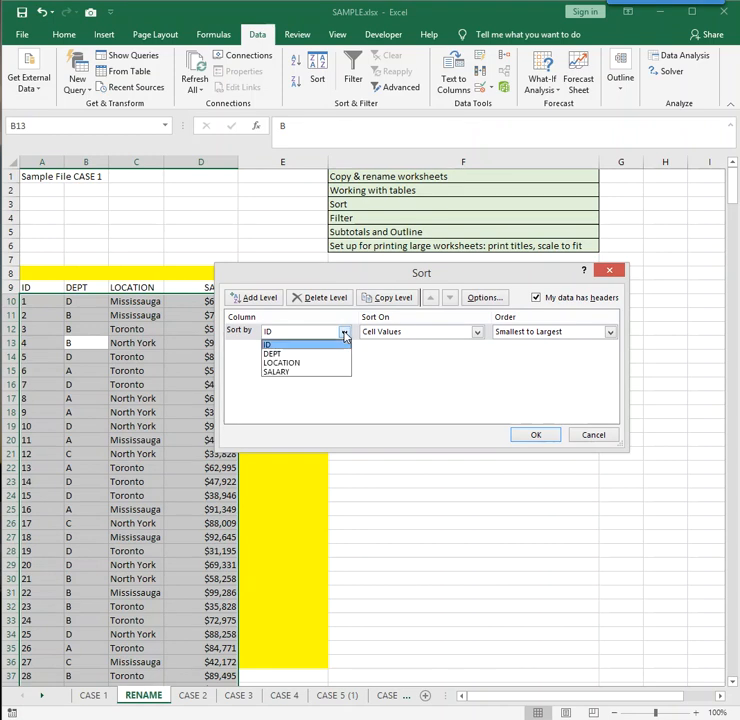
left_click(275, 356)
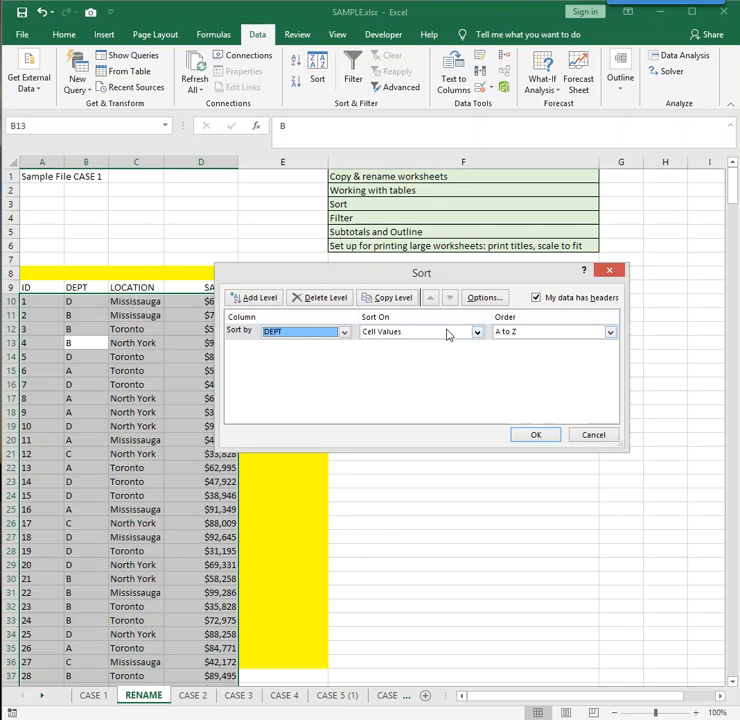
Add LOCATION as the second sort level, ordered A to Z on cell values
left_click(262, 298)
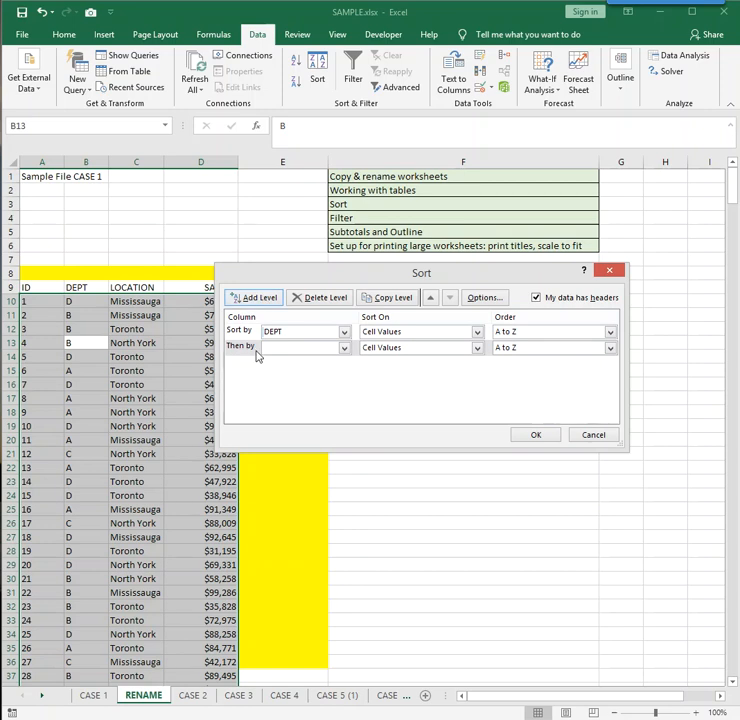
left_click(344, 349)
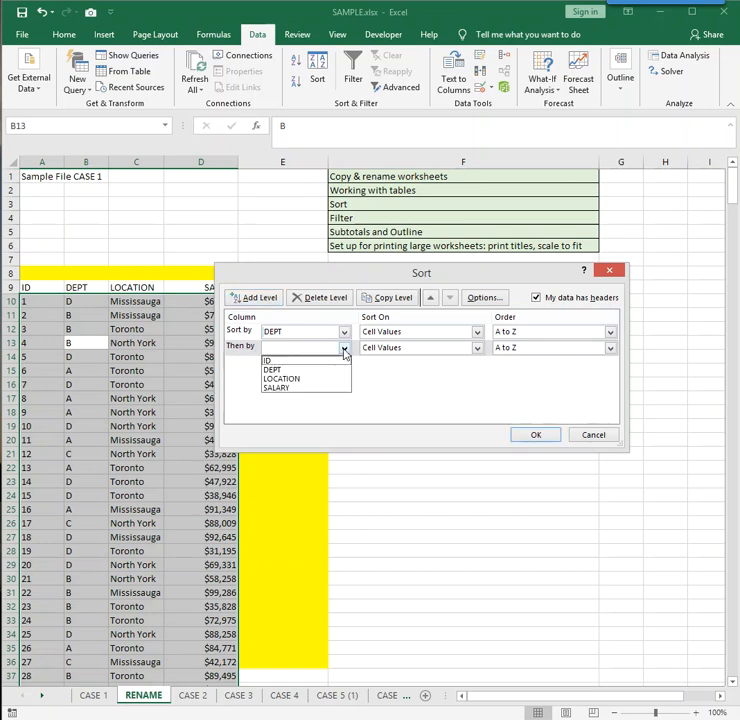
left_click(324, 379)
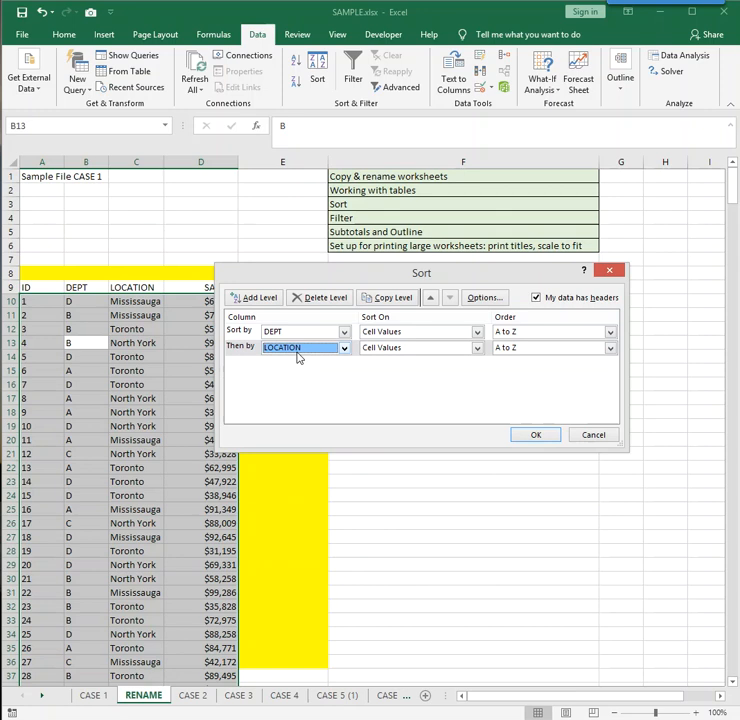
Add SALARY as the third sort level, ordered largest to smallest, and apply the custom sort
left_click(257, 300)
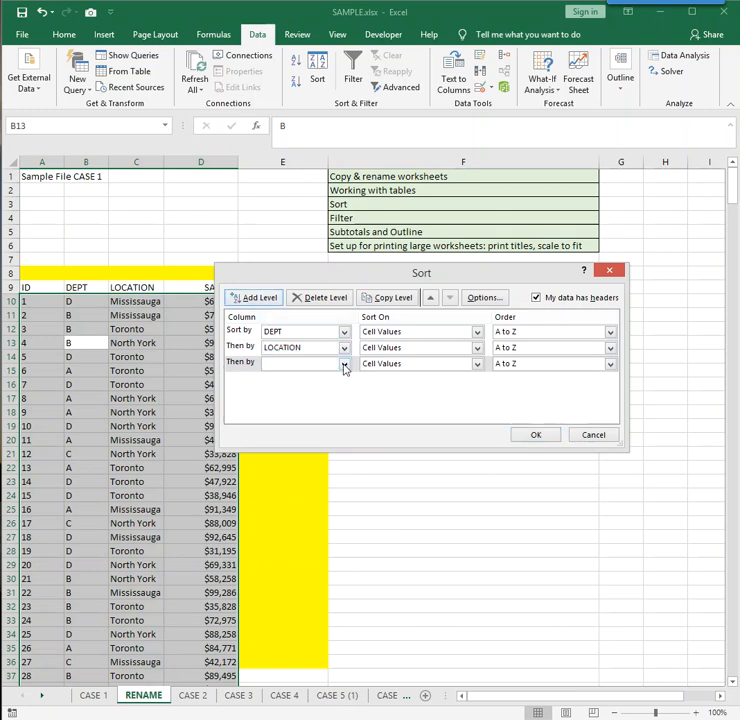
left_click(344, 364)
left_click(319, 403)
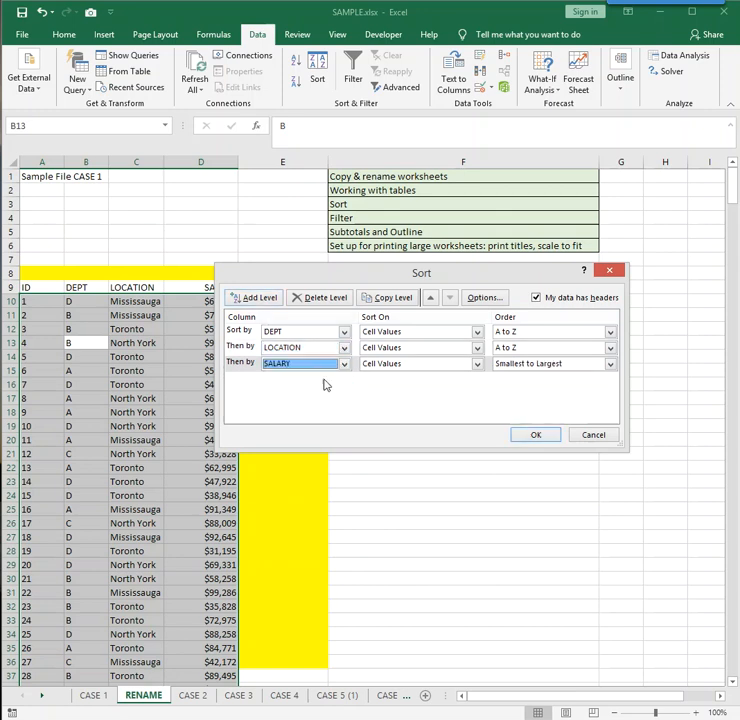
left_click(609, 364)
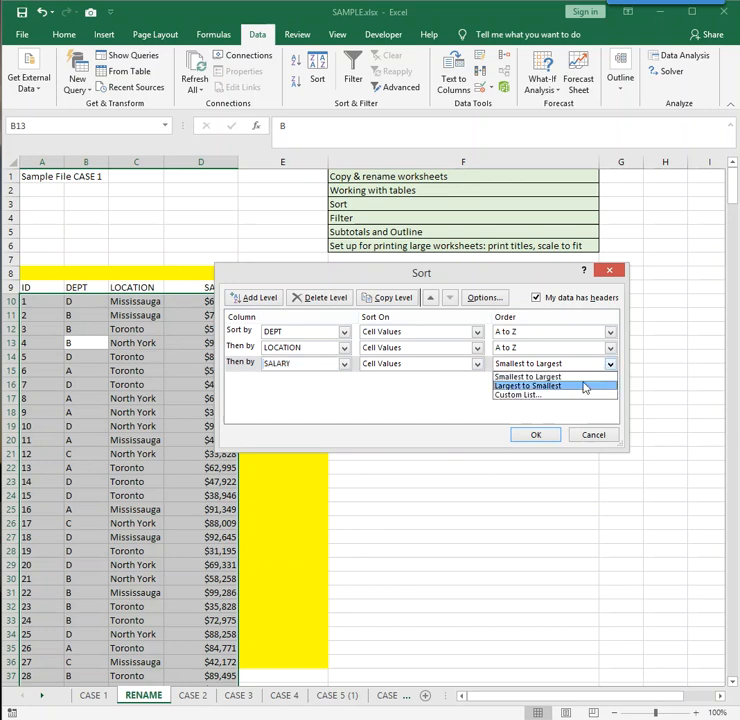
left_click(584, 386)
left_click(540, 436)
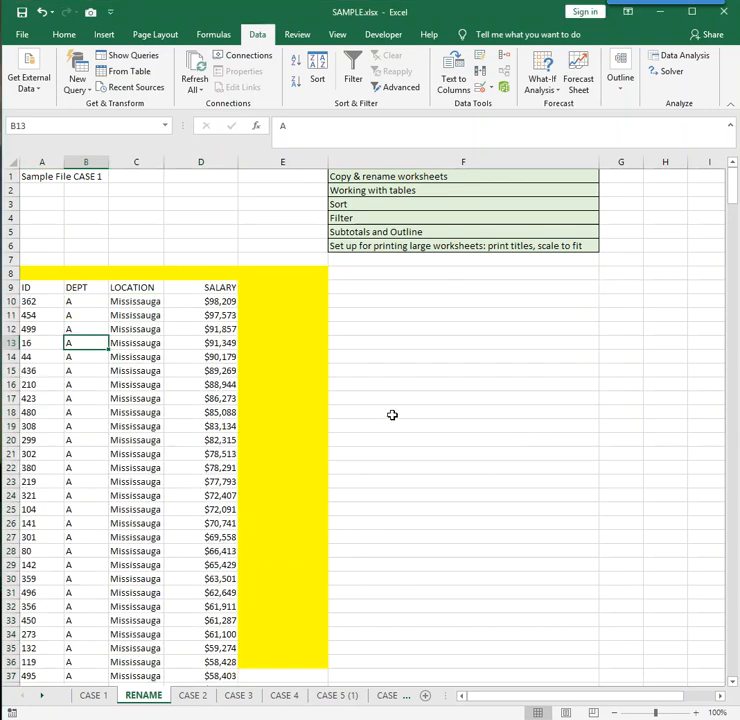
Check the sorted DEPT, LOCATION and SALARY values, and re-sort the table by ID from smallest to largest
left_click_drag(83, 301, 79, 467)
left_click_drag(122, 302, 125, 461)
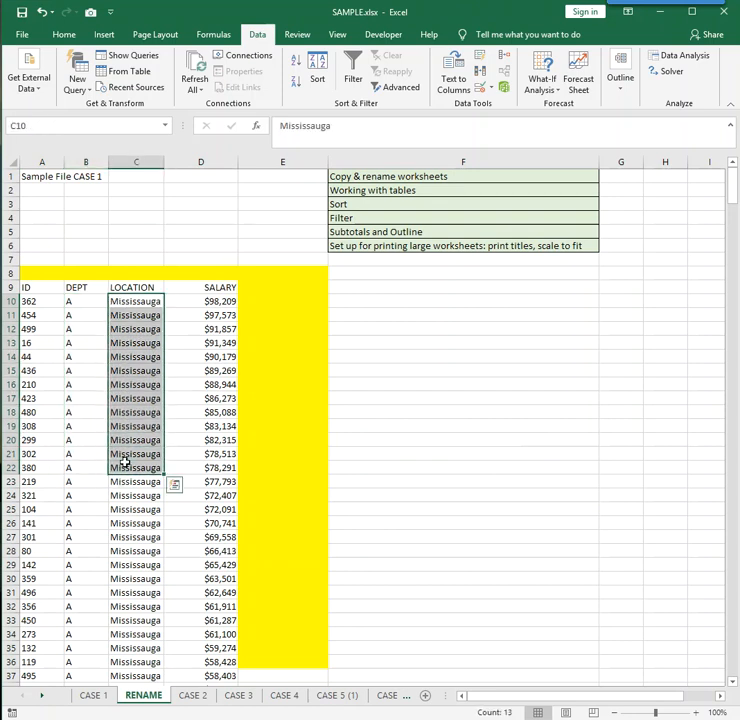
left_click(225, 304)
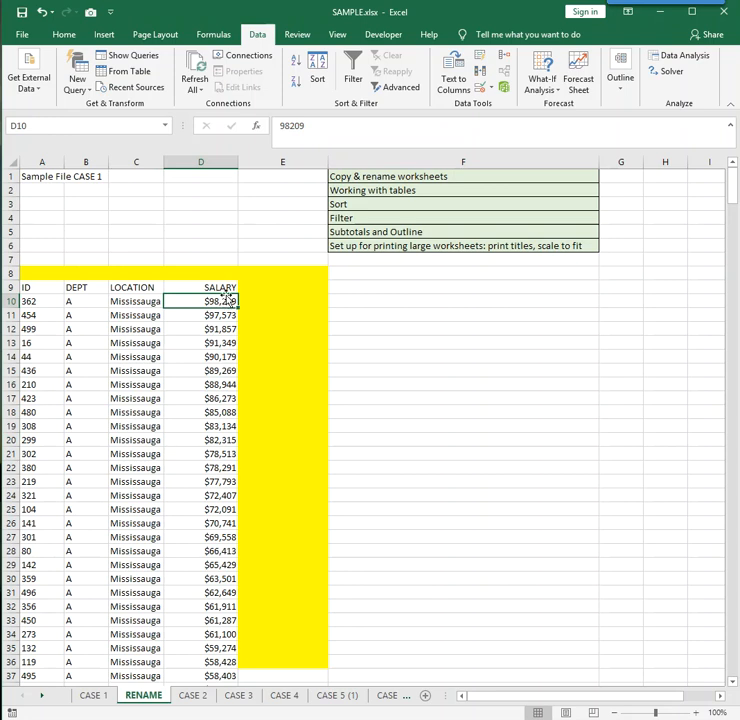
left_click(28, 299)
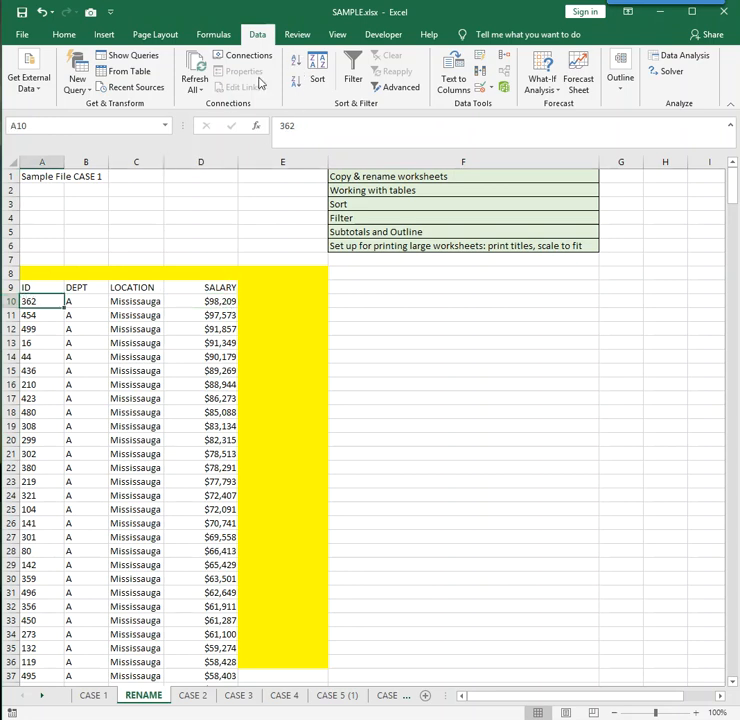
left_click(296, 57)
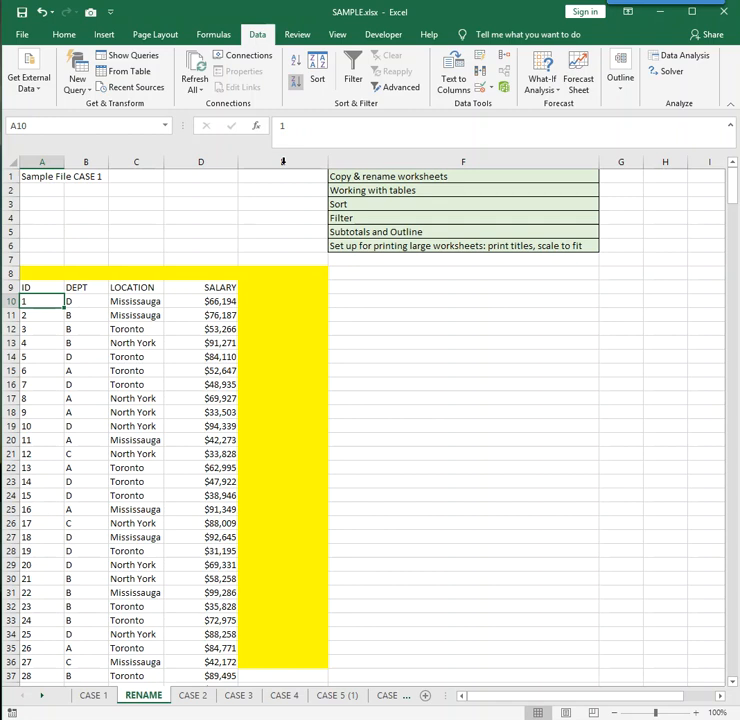
Turn on filtering for the table and show only the records with DEPT C
left_click(137, 316)
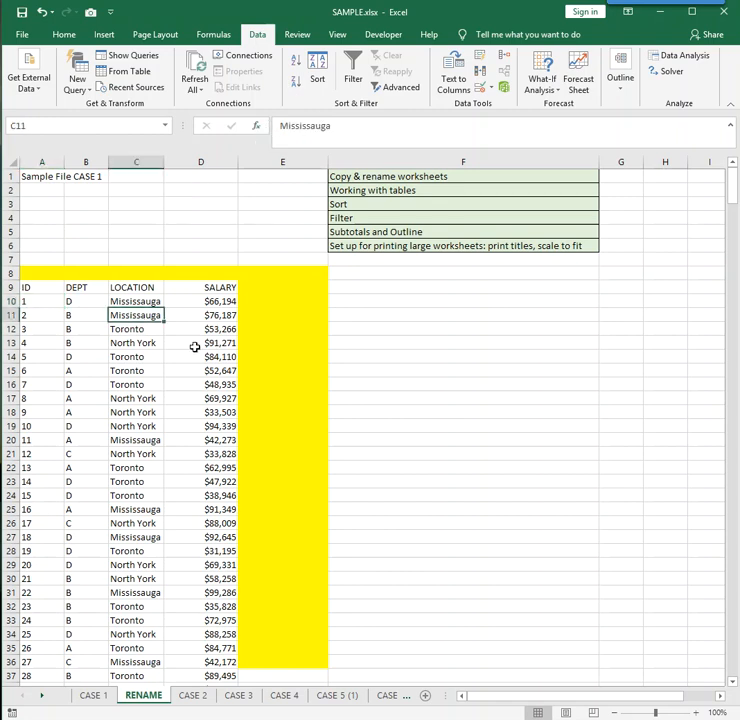
left_click(115, 368)
left_click(77, 341)
left_click(78, 300)
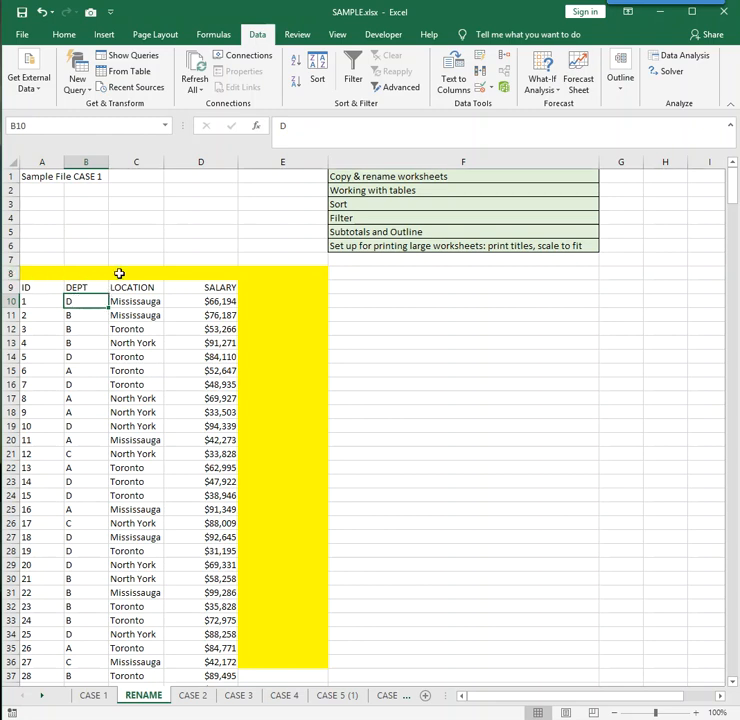
left_click(362, 68)
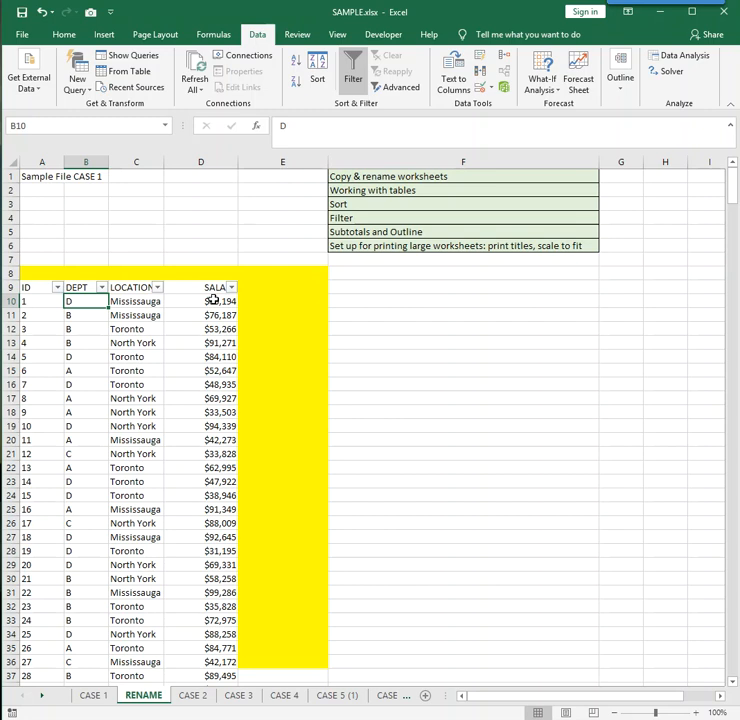
left_click(101, 288)
left_click(41, 421)
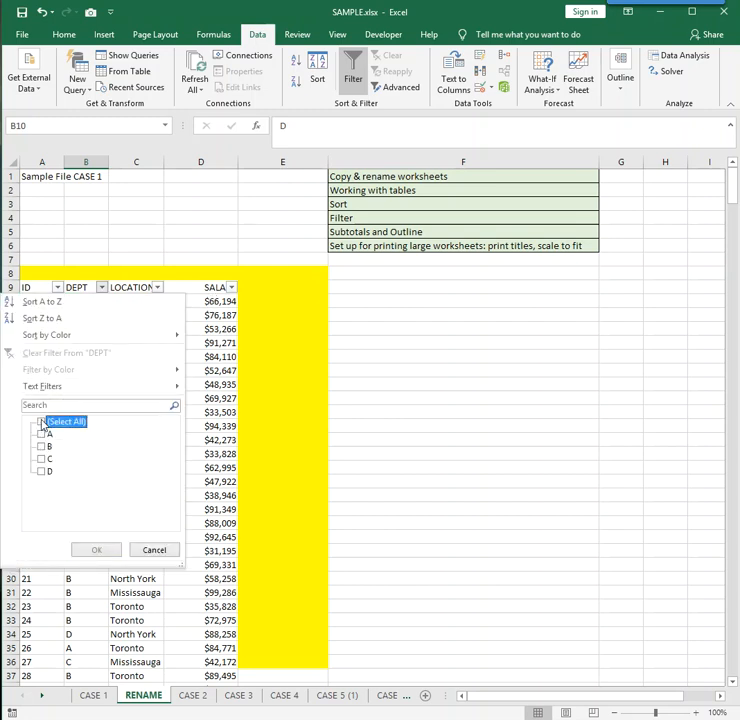
left_click(42, 460)
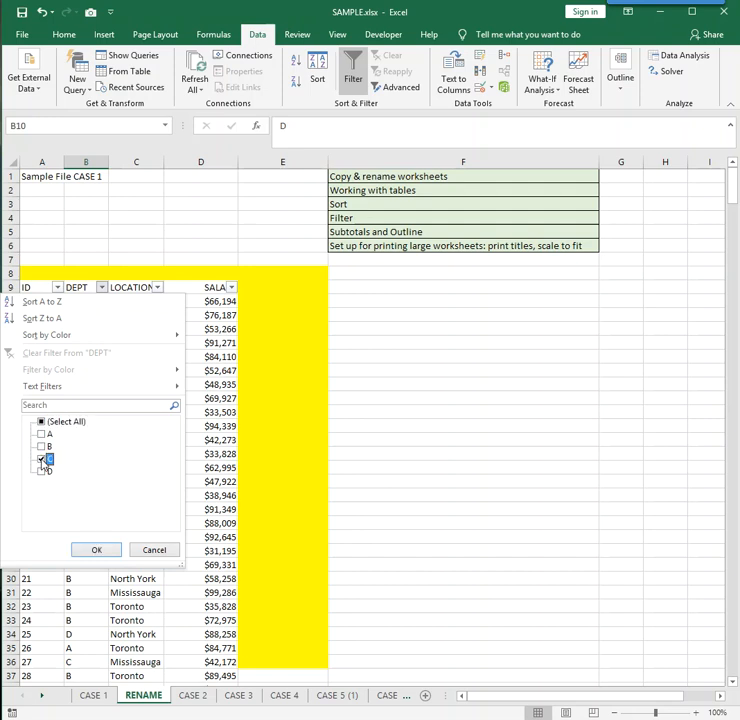
left_click(89, 551)
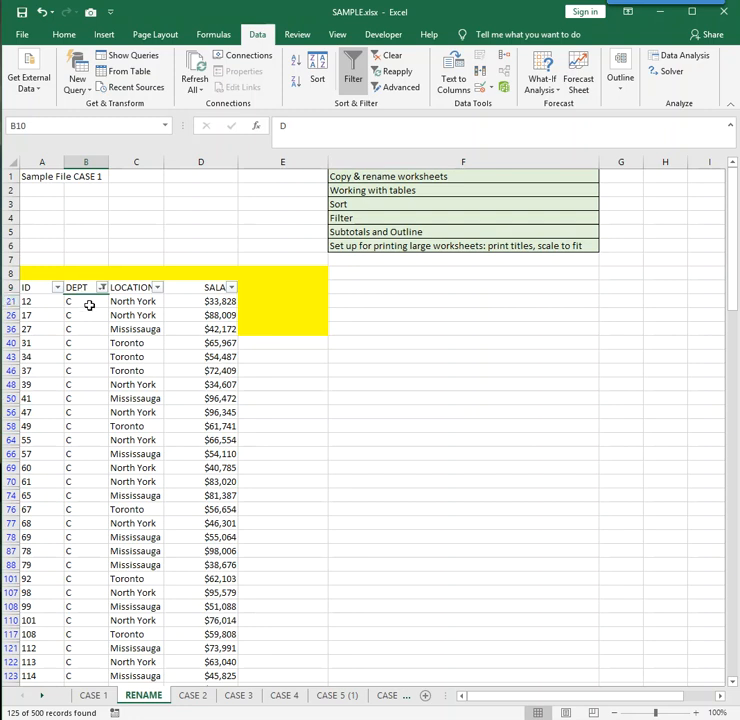
Filter the LOCATION column to show only North York
left_click(157, 288)
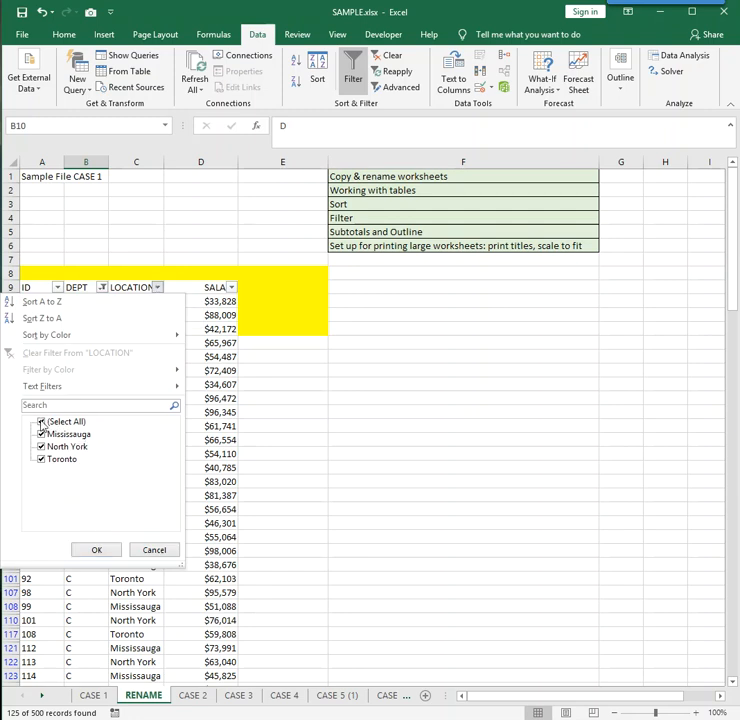
left_click(41, 422)
left_click(42, 447)
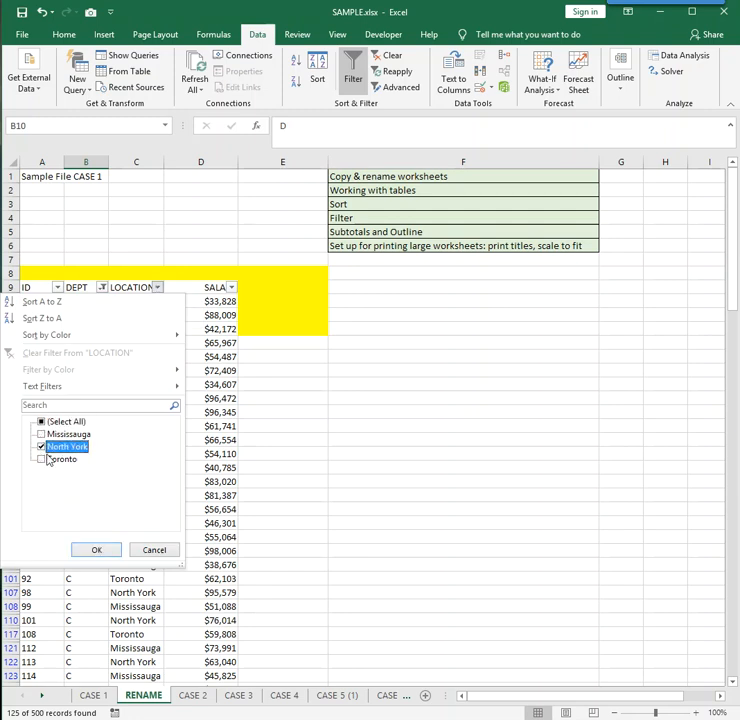
left_click(95, 551)
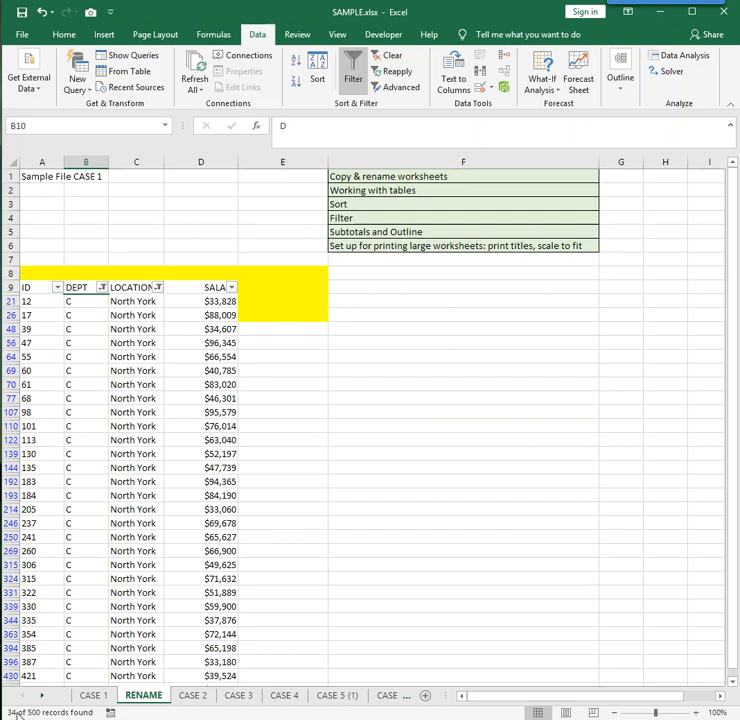
Filter the SALARY column with a number filter for values greater than 90,000
left_click(232, 288)
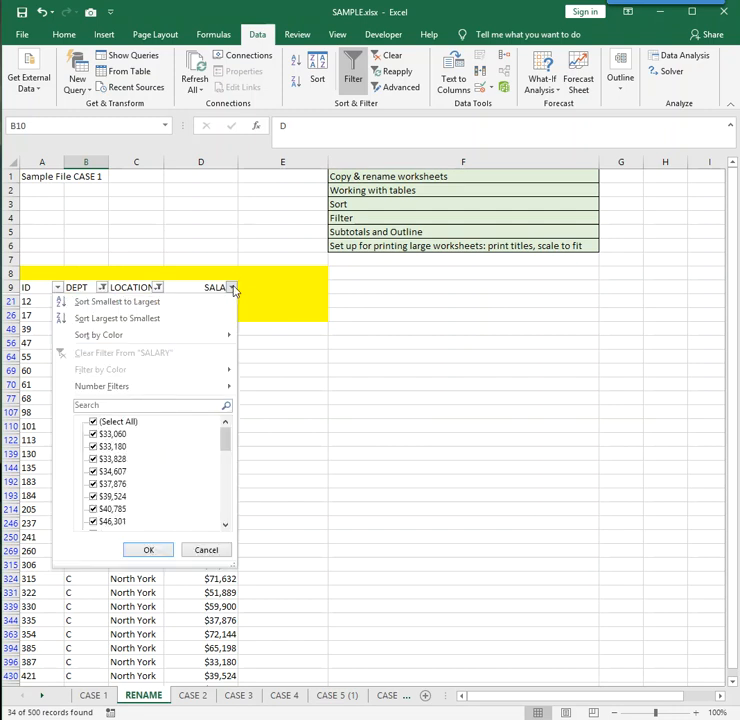
mouse_move(180, 393)
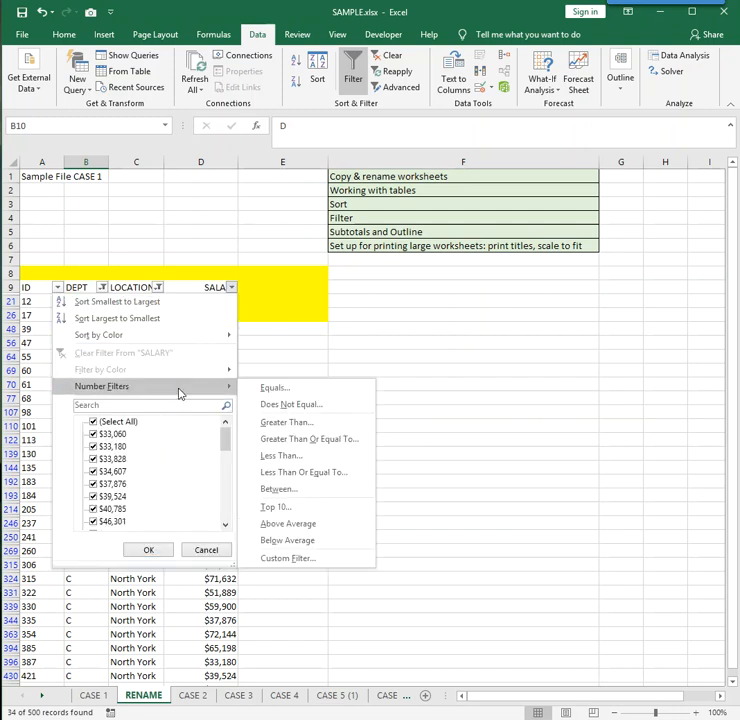
left_click(318, 427)
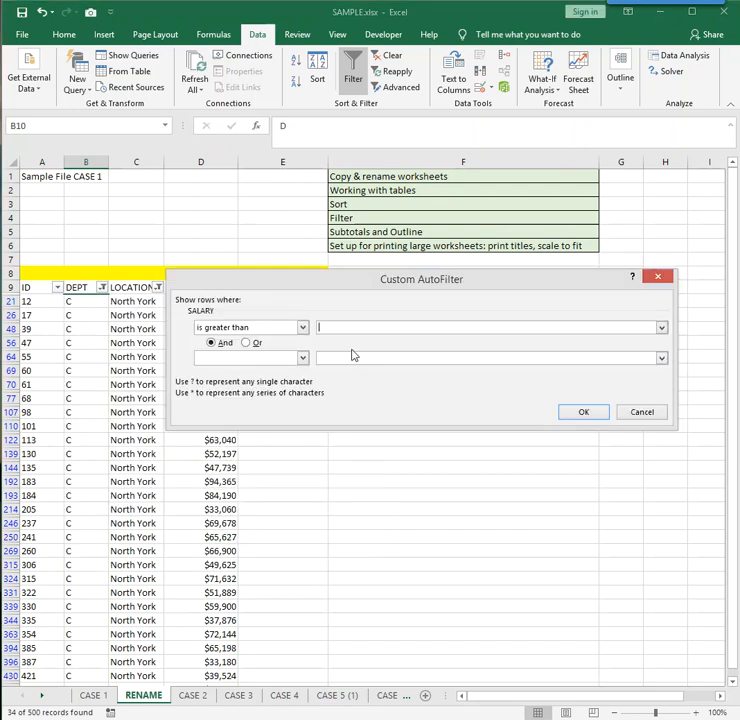
type("90,000")
left_click(585, 412)
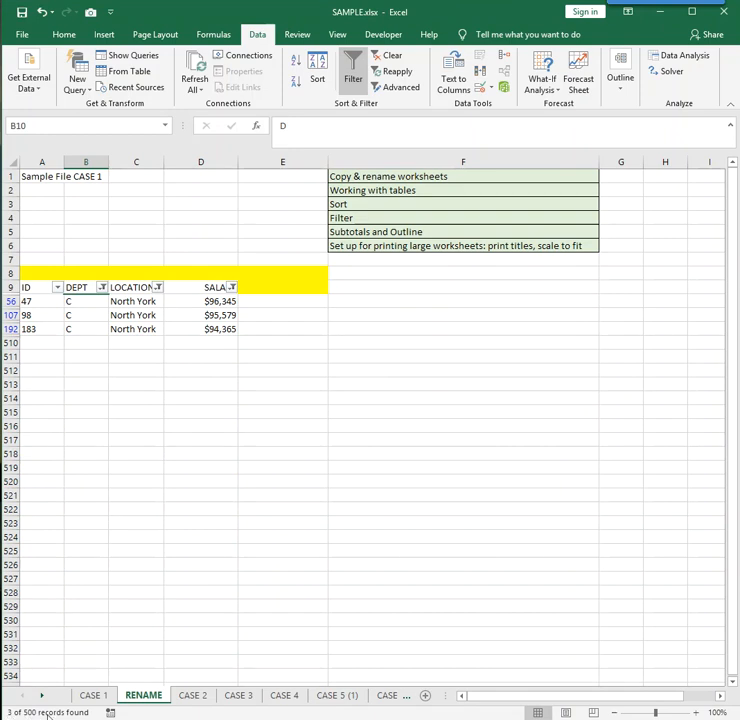
Review the DEPT, LOCATION and SALARY values of the filtered records, and turn off filtering for the table
left_click_drag(86, 301, 80, 332)
left_click_drag(135, 303, 135, 329)
left_click_drag(192, 302, 192, 329)
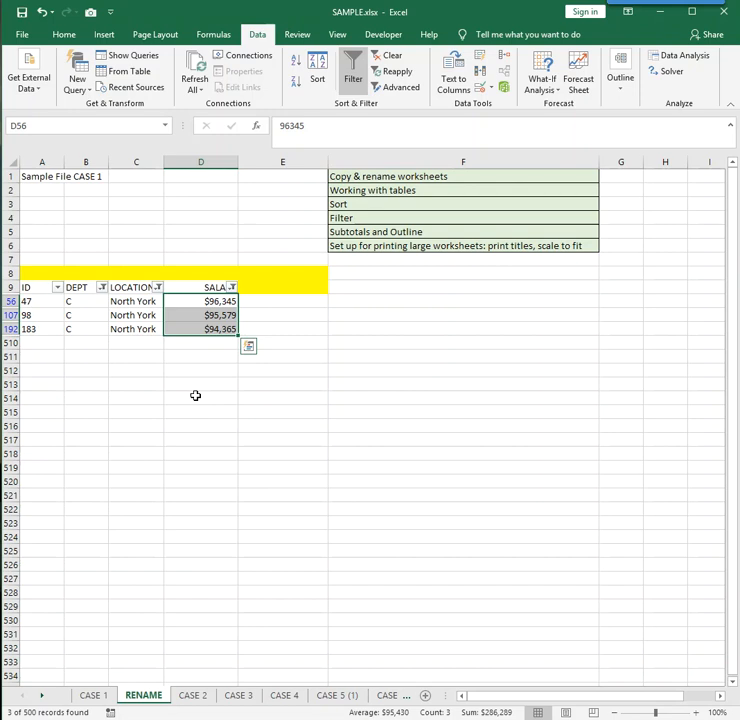
left_click(130, 301)
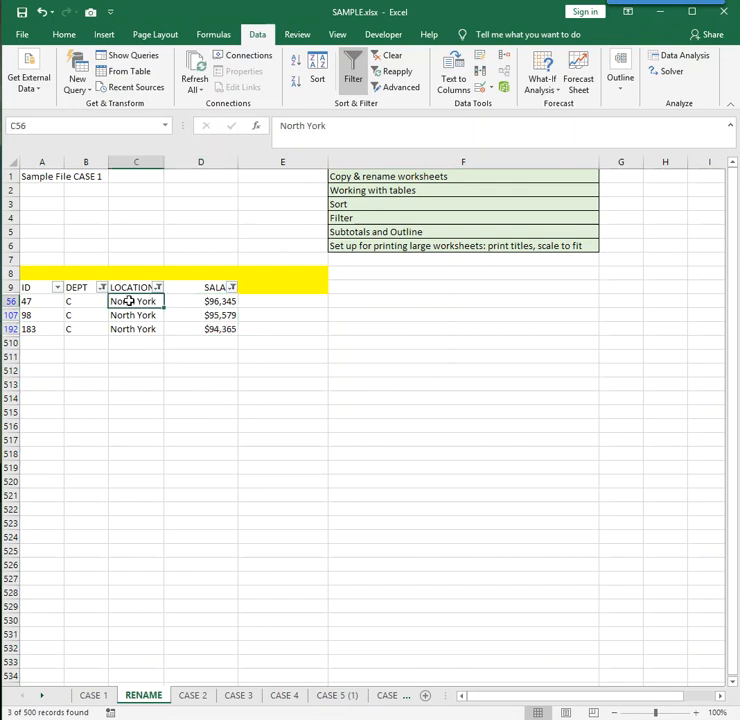
left_click(353, 70)
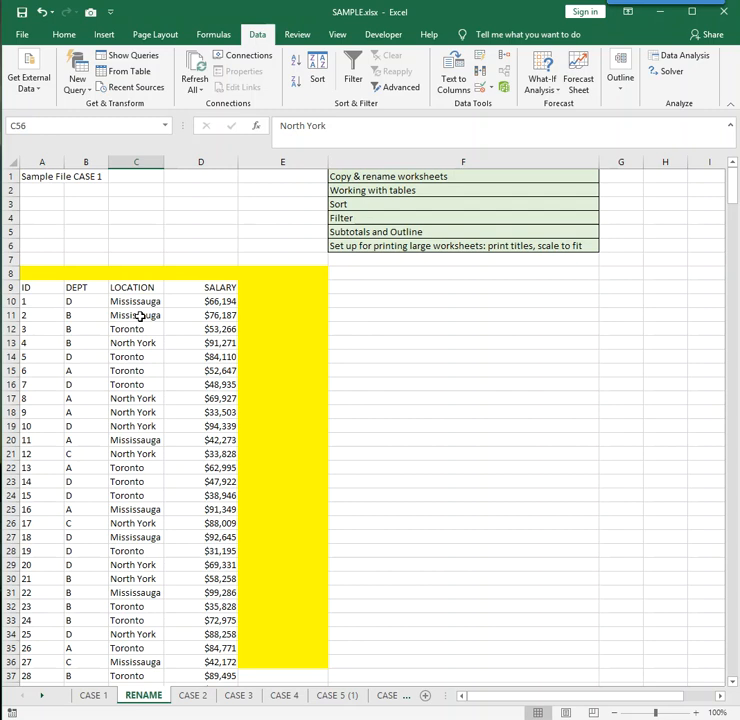
Sort the table by DEPT from A to Z
left_click(91, 301)
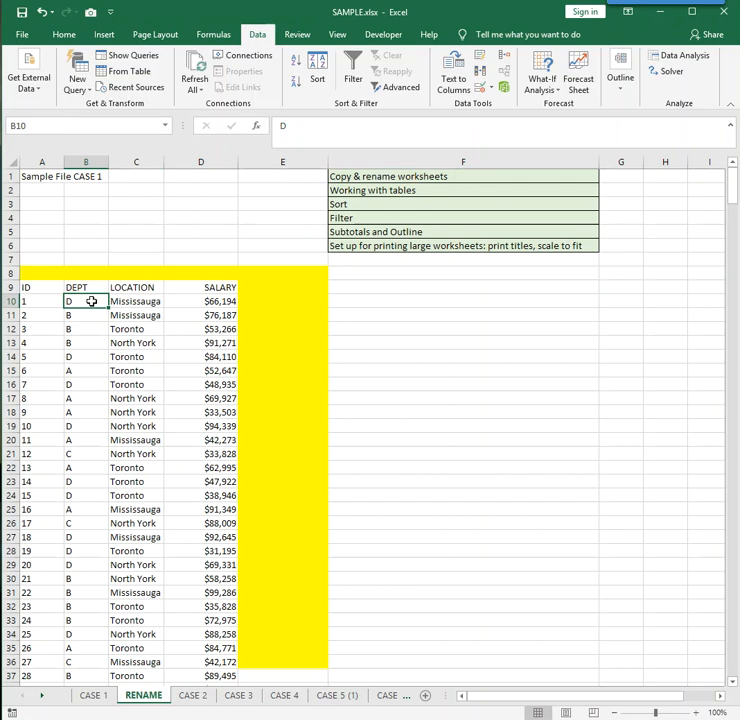
left_click(84, 343)
left_click(84, 370)
left_click(78, 302)
left_click(296, 64)
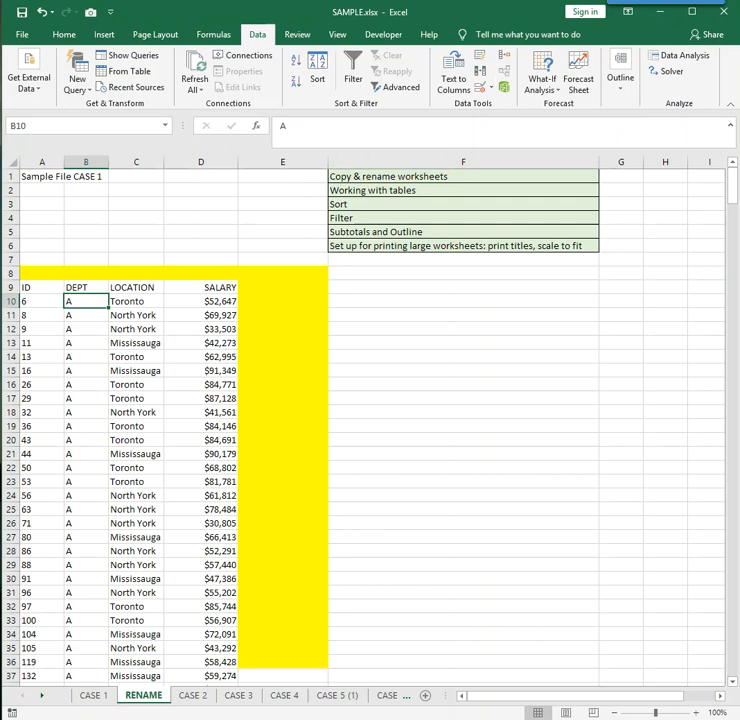
Add subtotals to the table that sum SALARY at each change in DEPT
left_click(619, 93)
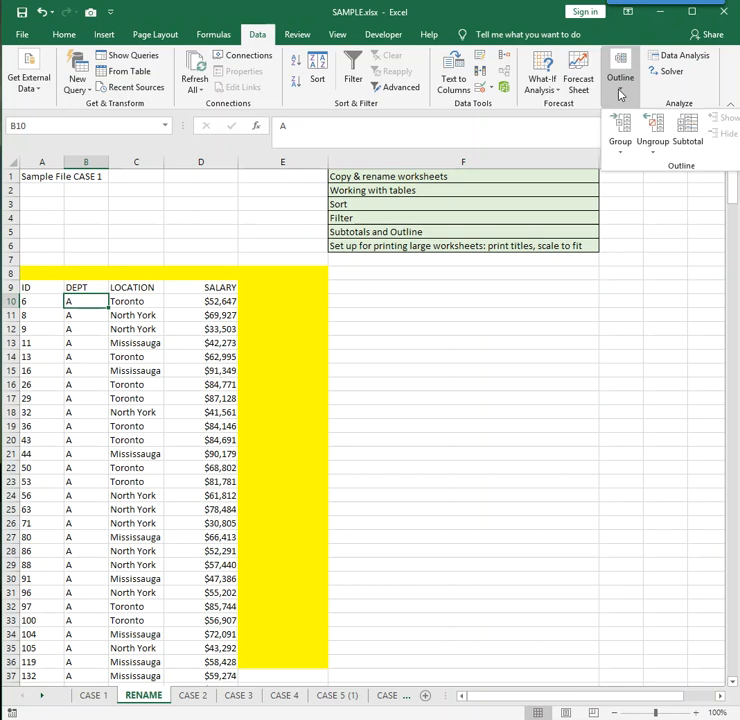
left_click(687, 128)
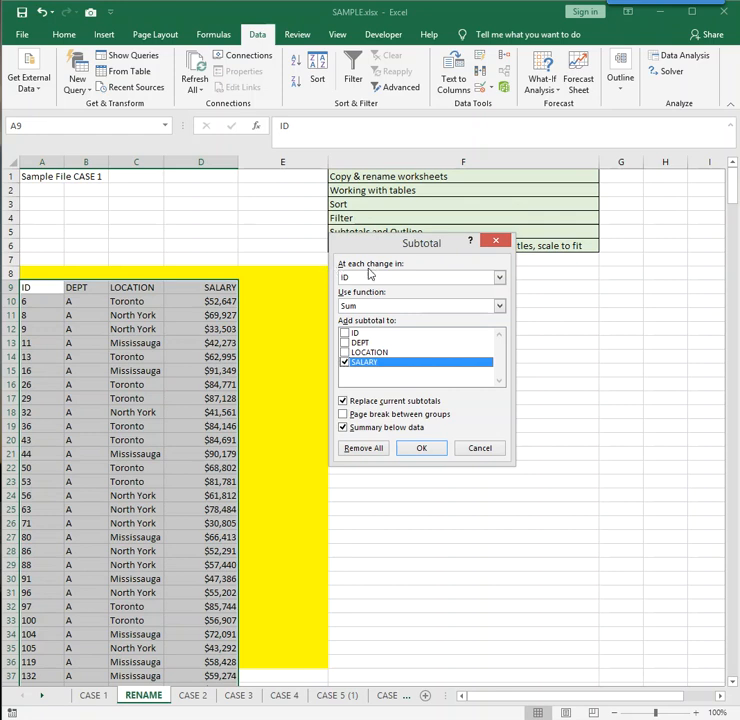
left_click(499, 279)
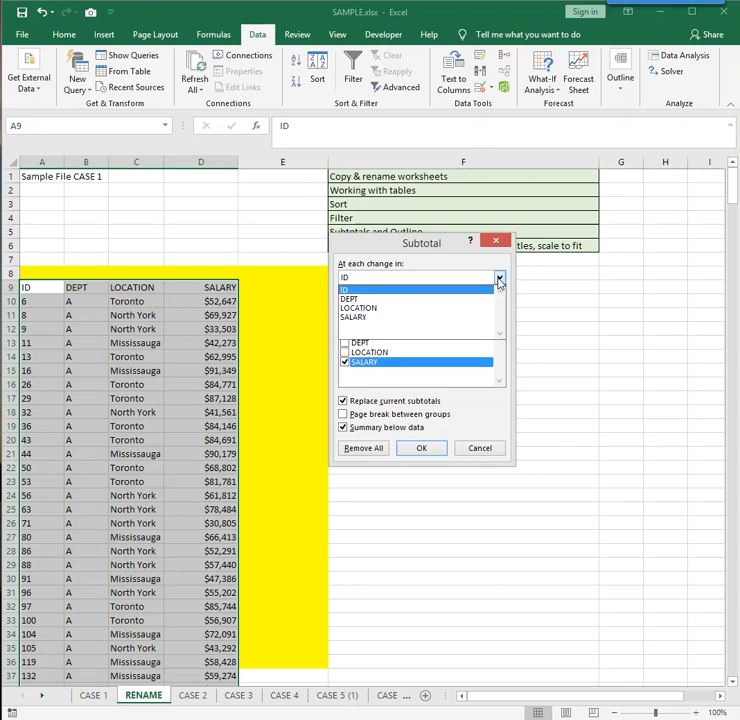
left_click(346, 297)
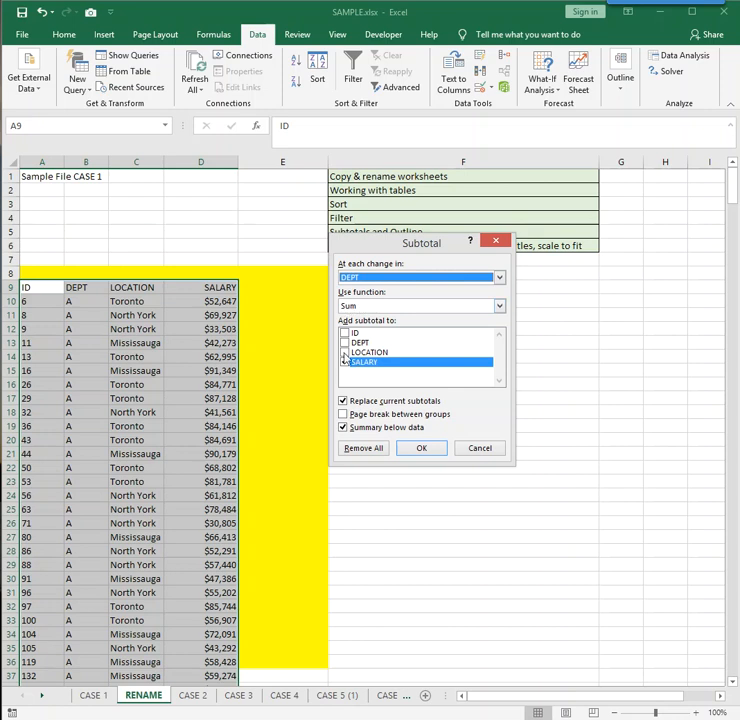
left_click(421, 448)
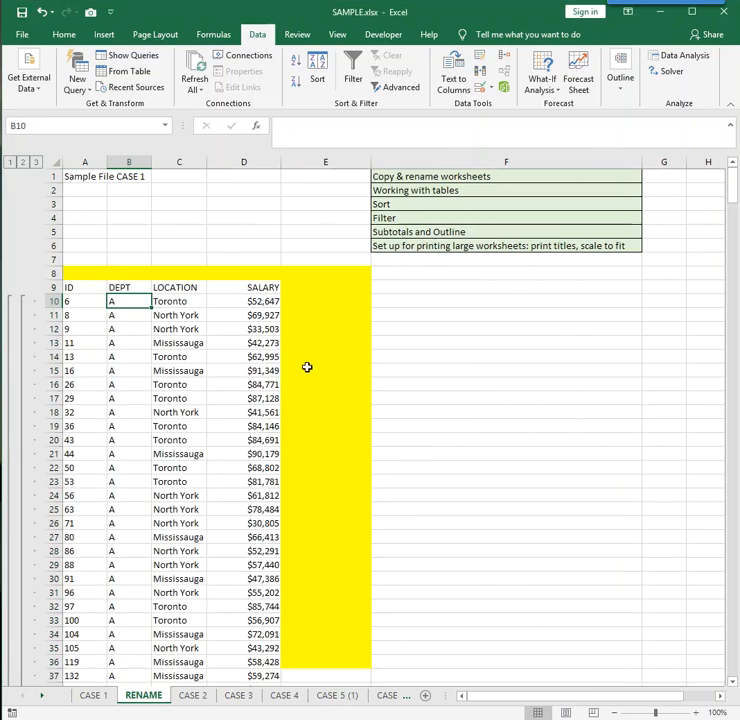
Find the subtotal row of department A and select its cells B127:D127 for review
scroll(307, 367, "down", 20)
scroll(307, 367, "down", 6)
scroll(307, 367, "up", 8)
left_click_drag(122, 426, 262, 426)
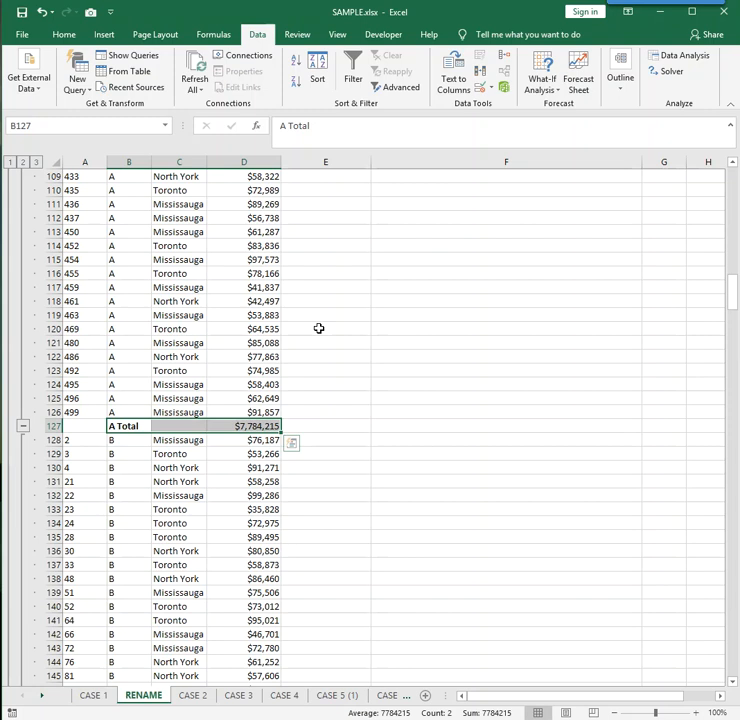
Collapse the outline to level 2 to show only the department and grand totals, and inspect department B's SALARY subtotal formula
left_click(24, 164)
scroll(327, 328, "up", 3)
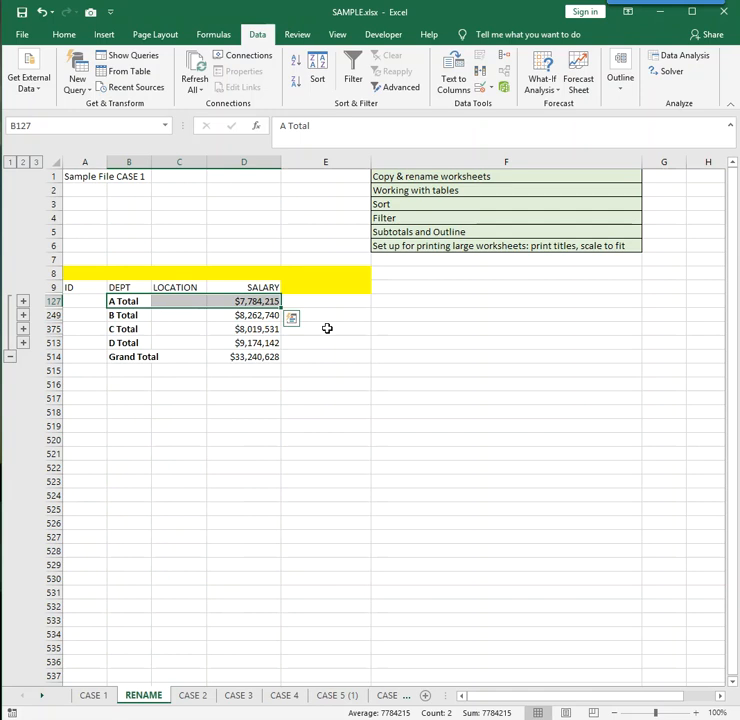
left_click(240, 316)
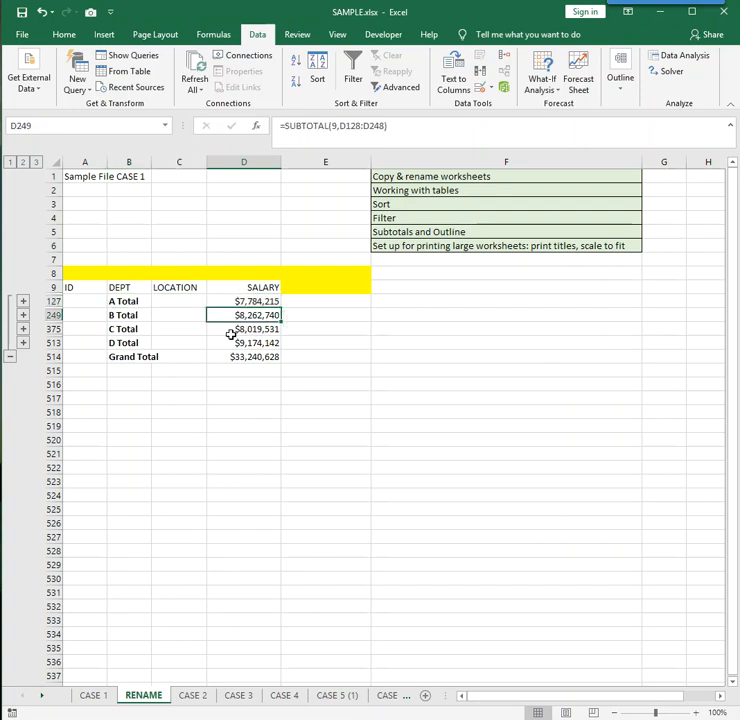
left_click(138, 331)
Remove all subtotals from the salary table
left_click(125, 301)
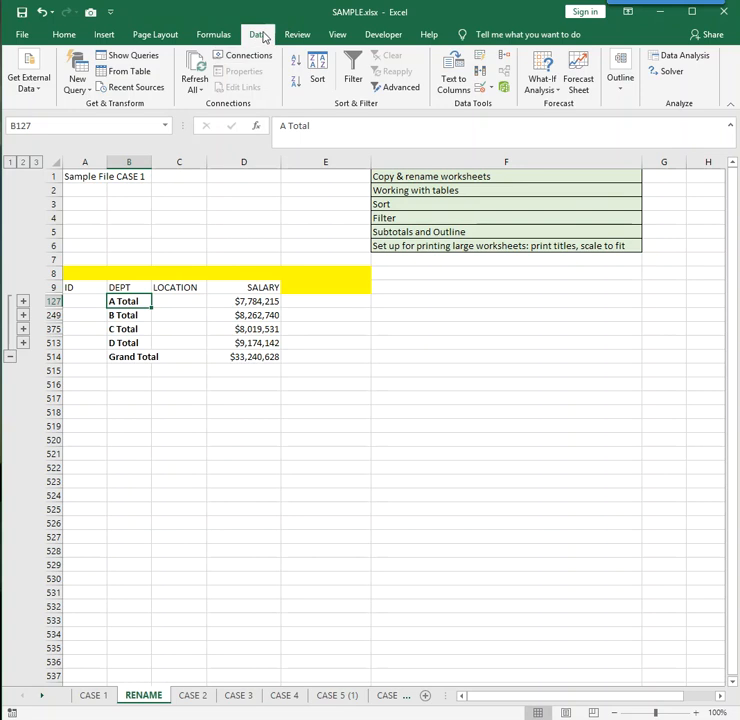
left_click(630, 92)
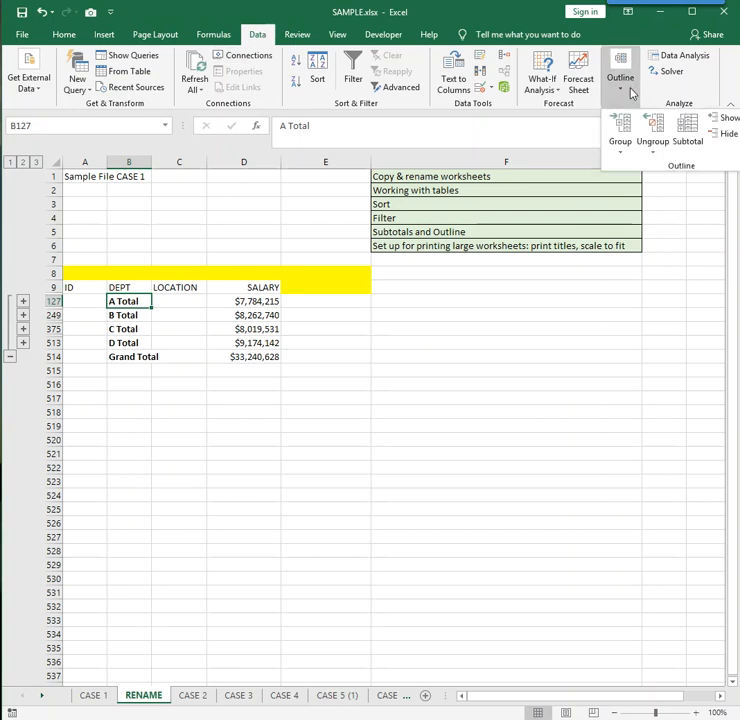
left_click(690, 131)
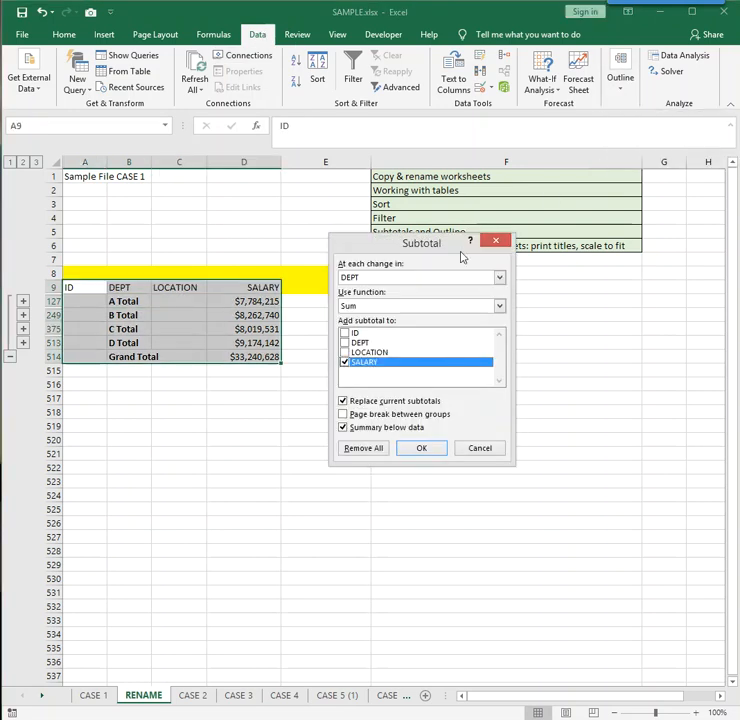
left_click(364, 449)
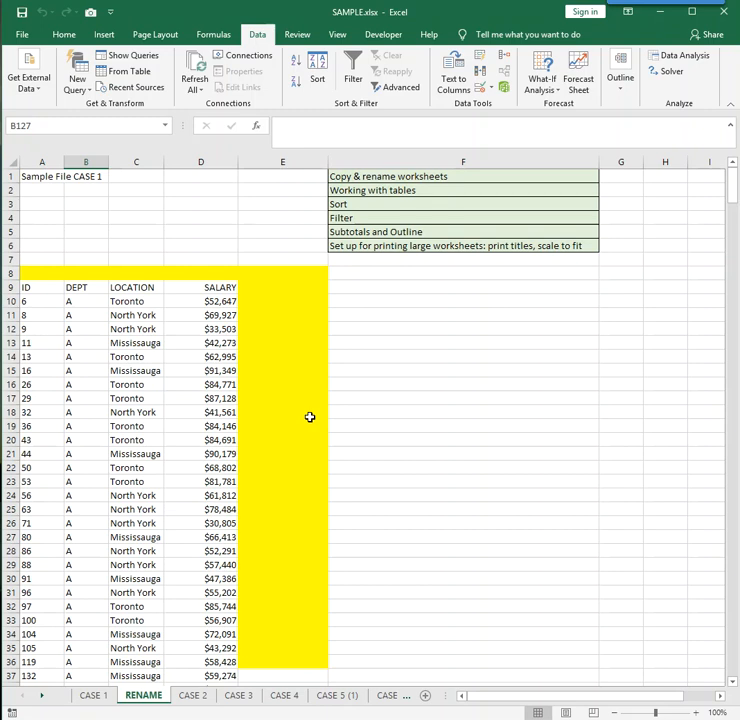
Set header row 9 ($9:$9) as the print title row to repeat at the top of every page
left_click(380, 248)
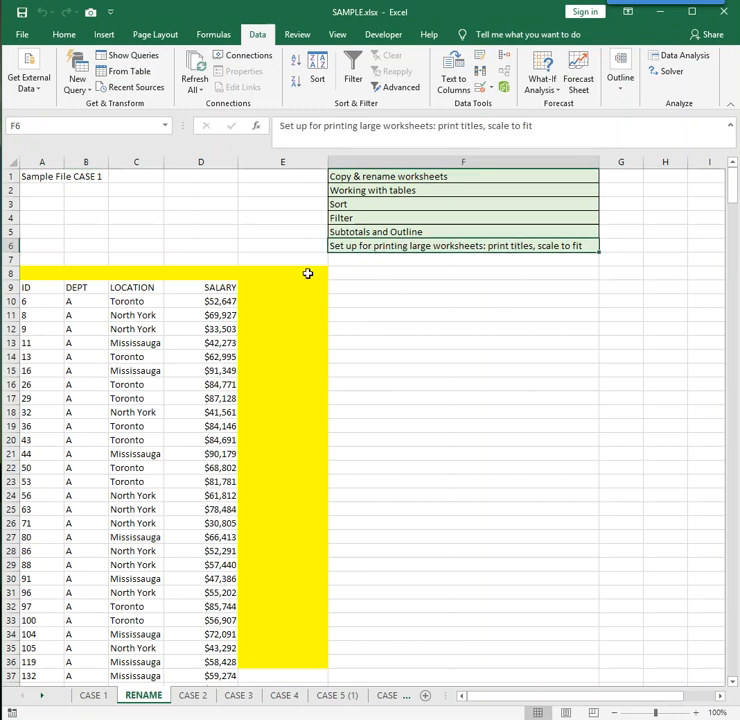
left_click_drag(48, 288, 212, 284)
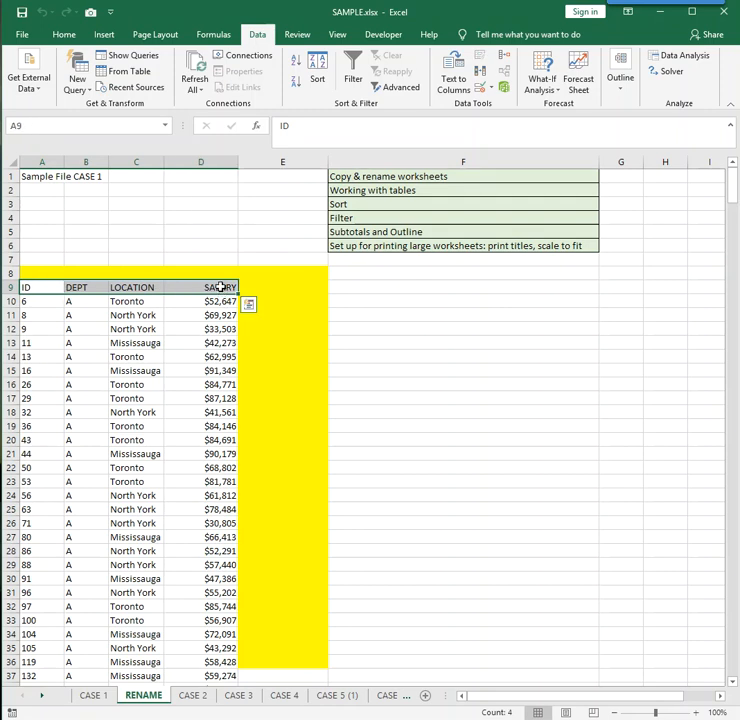
left_click(152, 35)
left_click(328, 80)
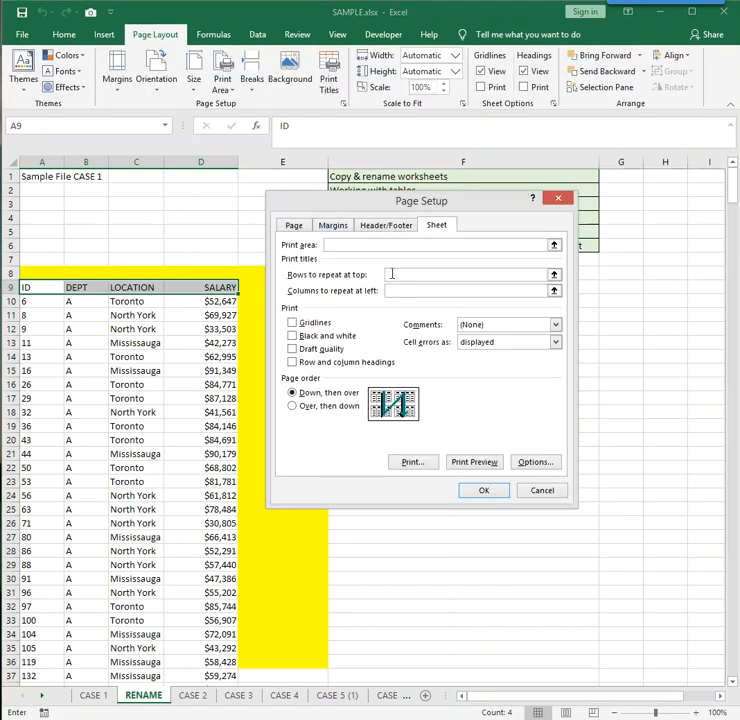
left_click(390, 274)
left_click(12, 287)
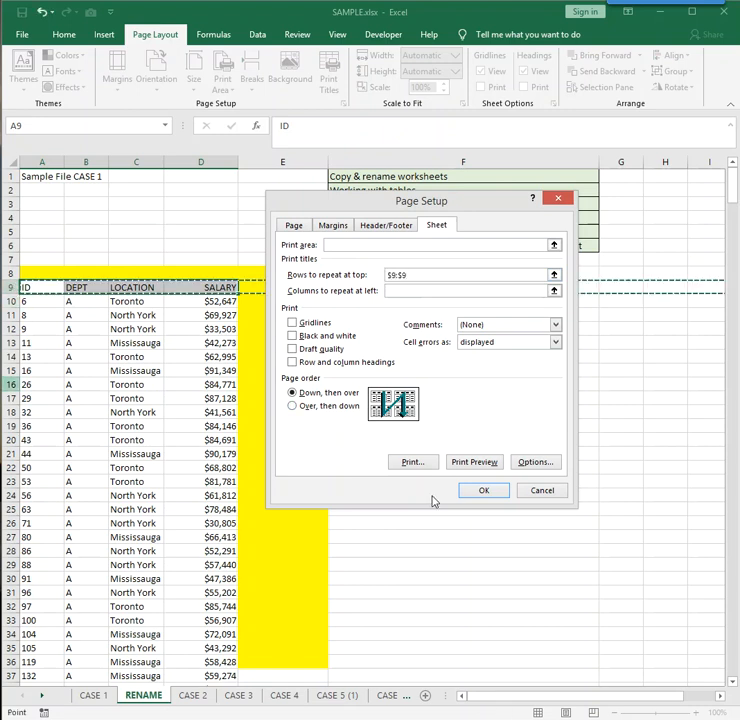
left_click(478, 492)
left_click(479, 490)
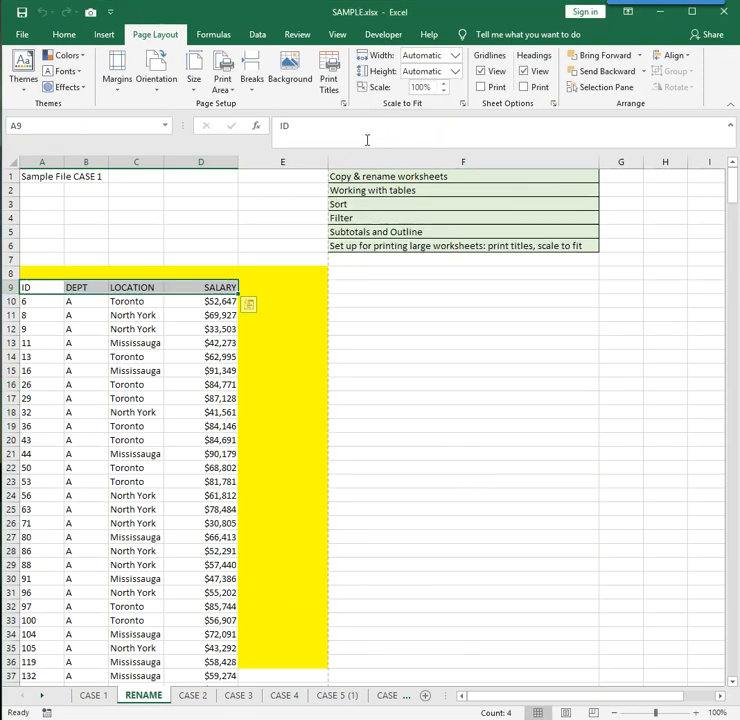
Scale the printout to a width of 1 page and open the print preview
left_click(455, 56)
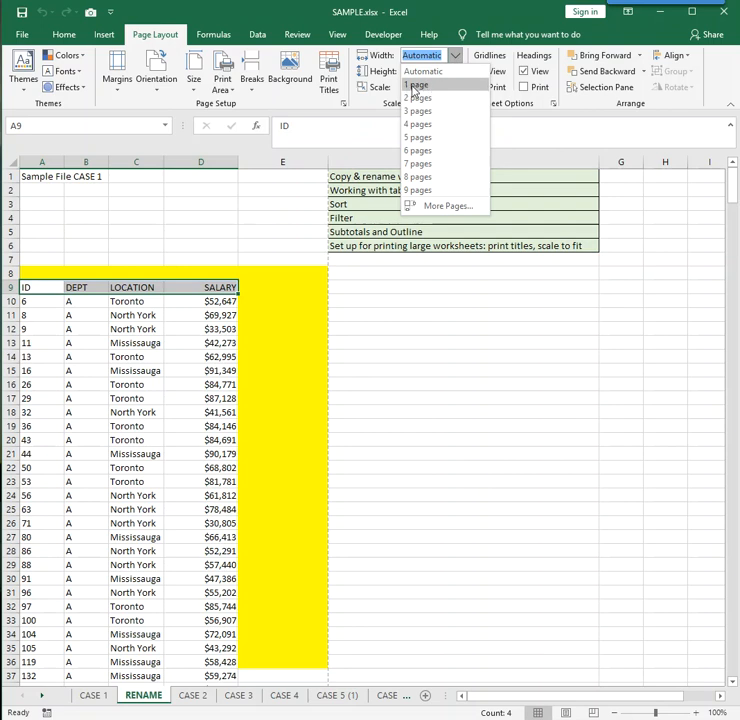
left_click(414, 86)
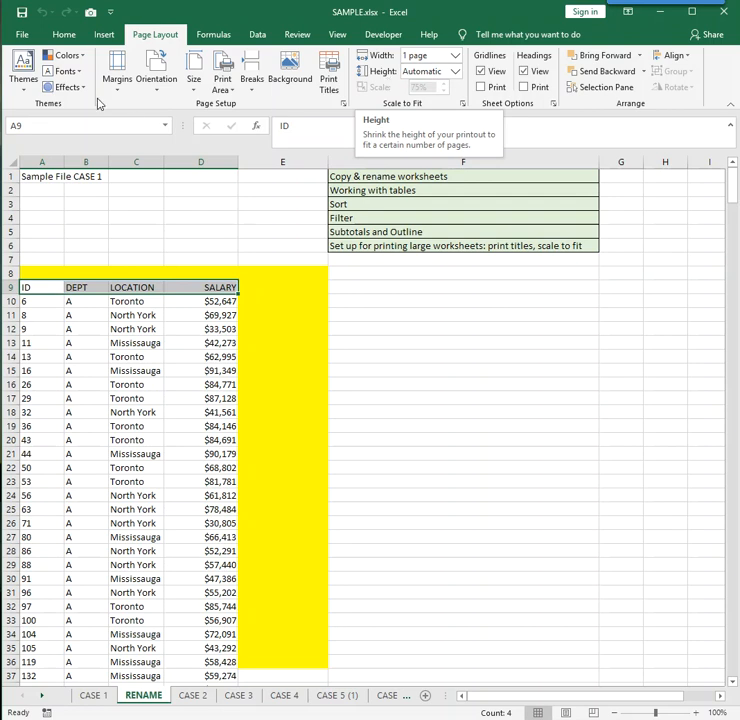
left_click(20, 33)
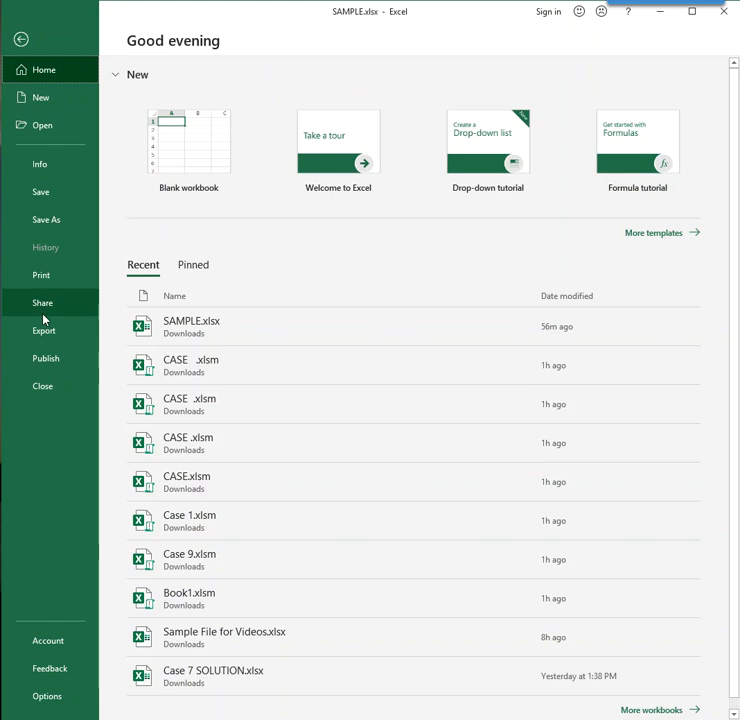
left_click(42, 278)
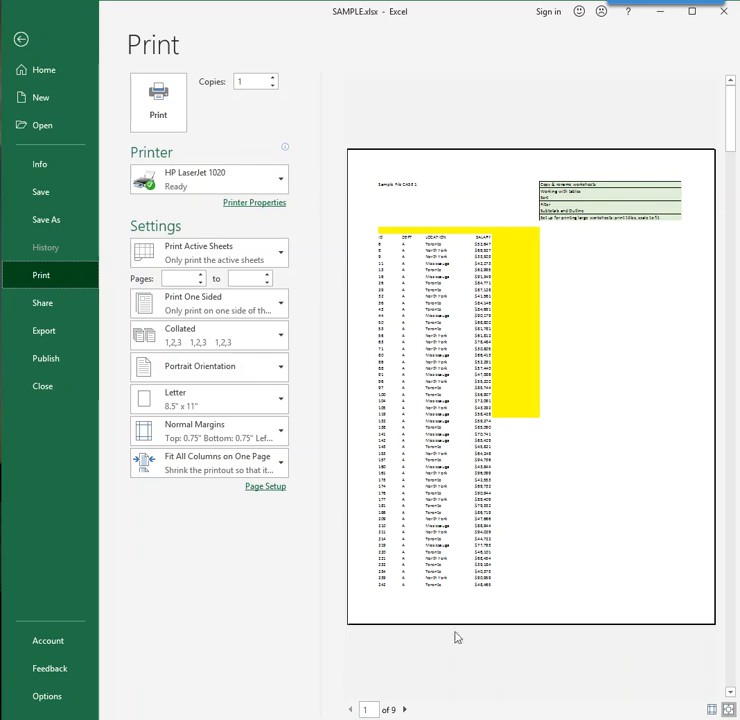
Page through the print preview to check the repeated header row on the following pages, and return to the worksheet
left_click(405, 709)
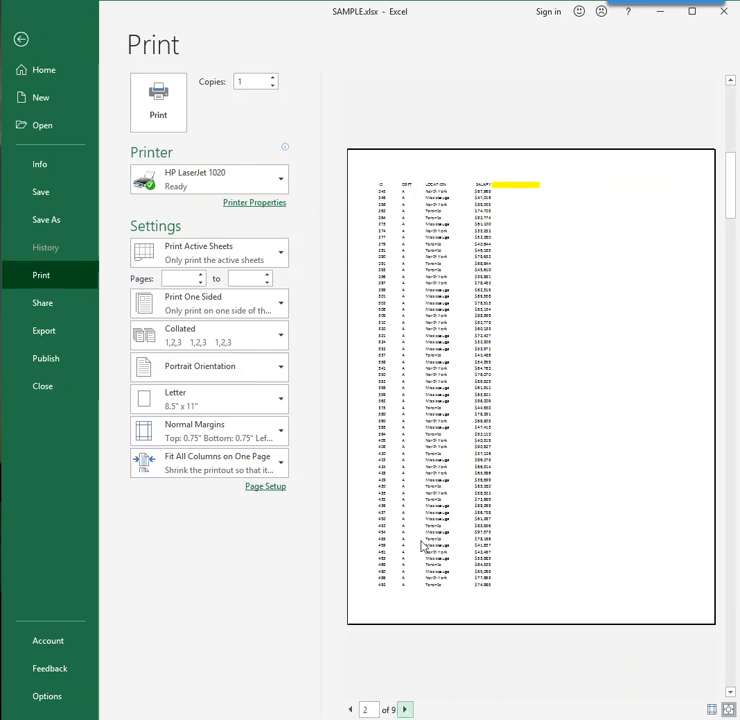
left_click(405, 709)
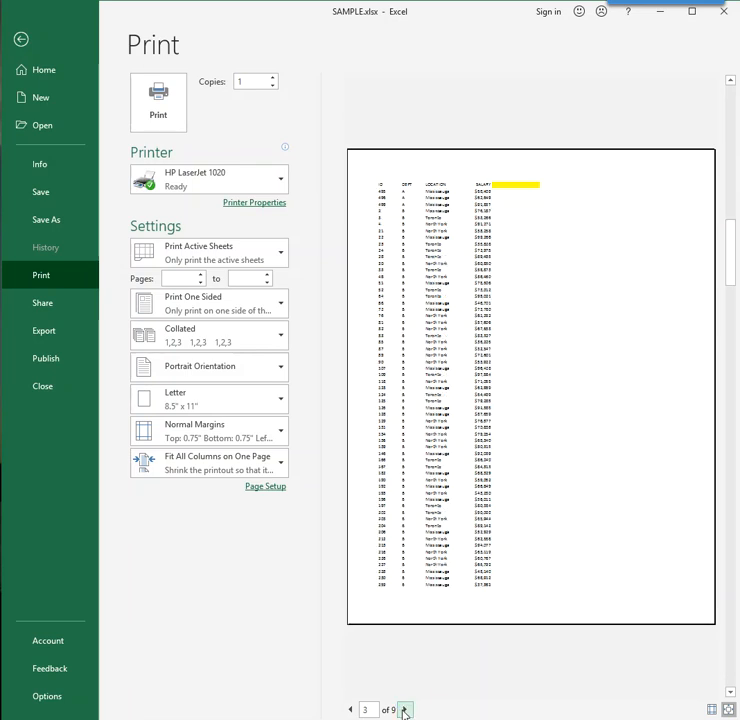
left_click(405, 709)
left_click(405, 709)
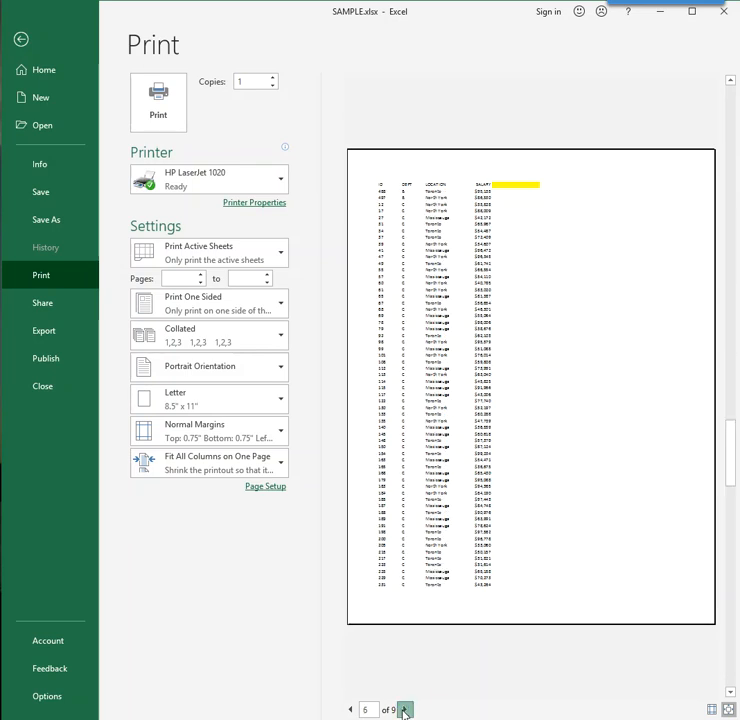
left_click(405, 709)
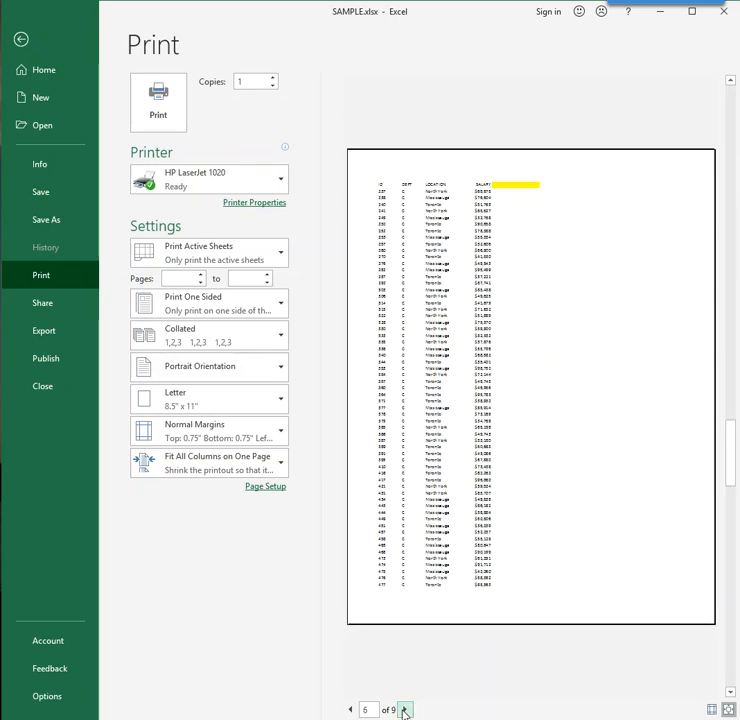
left_click(21, 40)
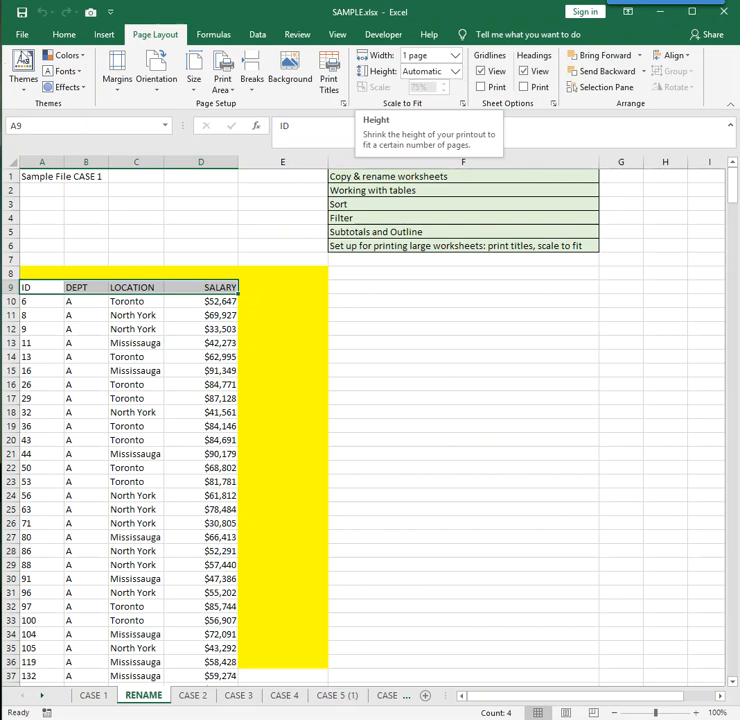
left_click(63, 36)
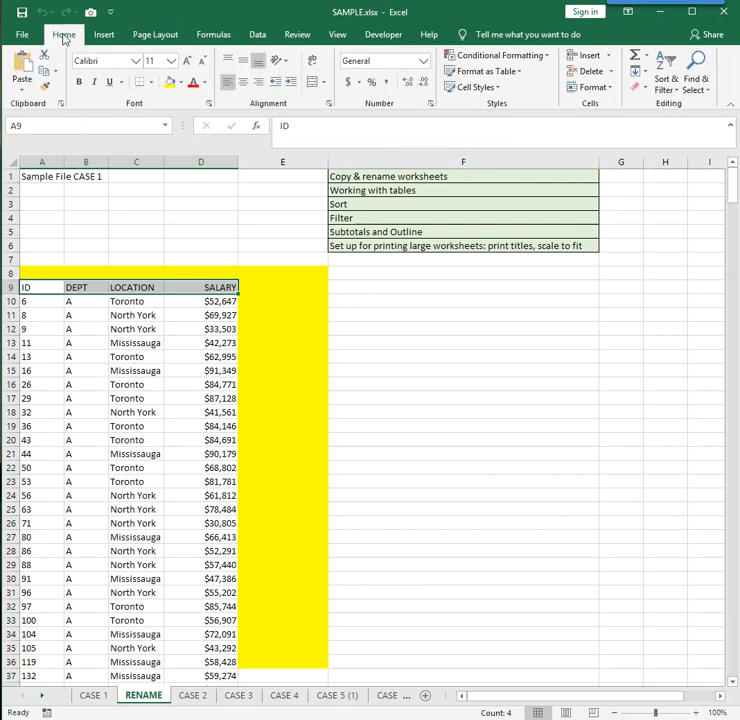